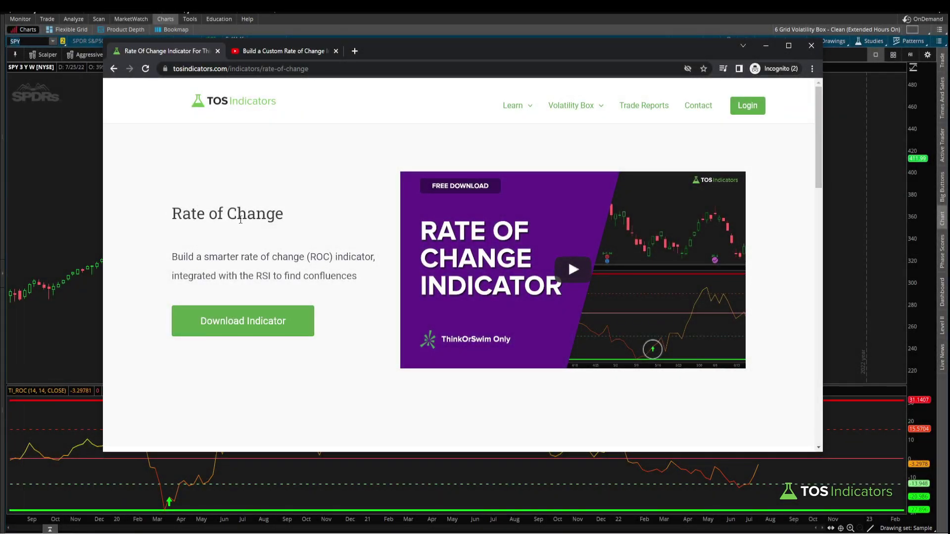
Step: Highlight the Rate of Change heading and description, then bring the SPY weekly chart forward
{"action": "left_click_drag", "start_coordinate": [170, 214], "coordinate": [319, 233]}
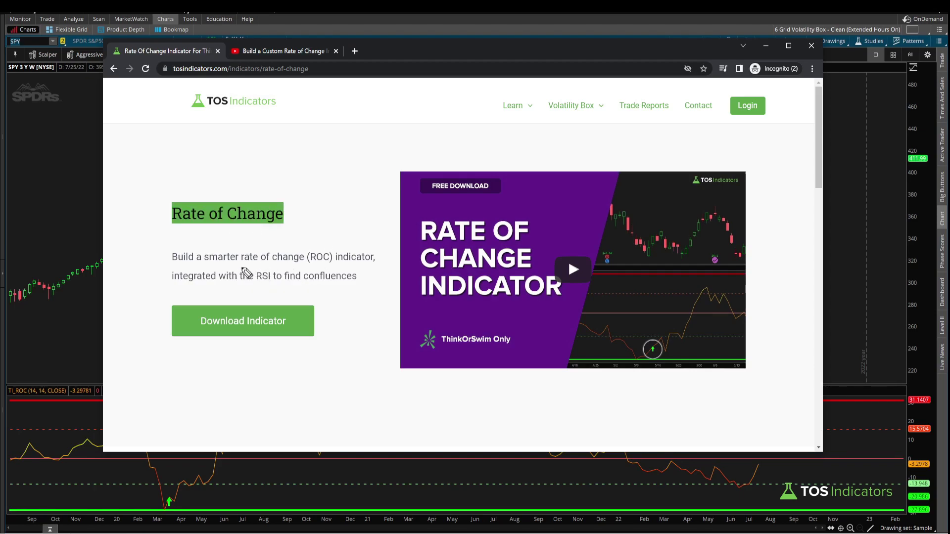
{"action": "left_click_drag", "start_coordinate": [199, 268], "coordinate": [248, 268]}
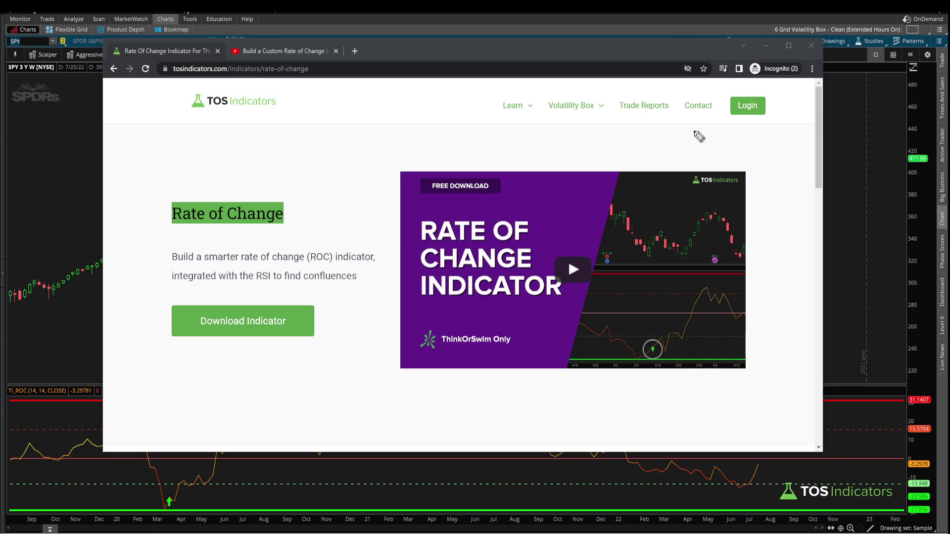
{"action": "left_click", "coordinate": [765, 46]}
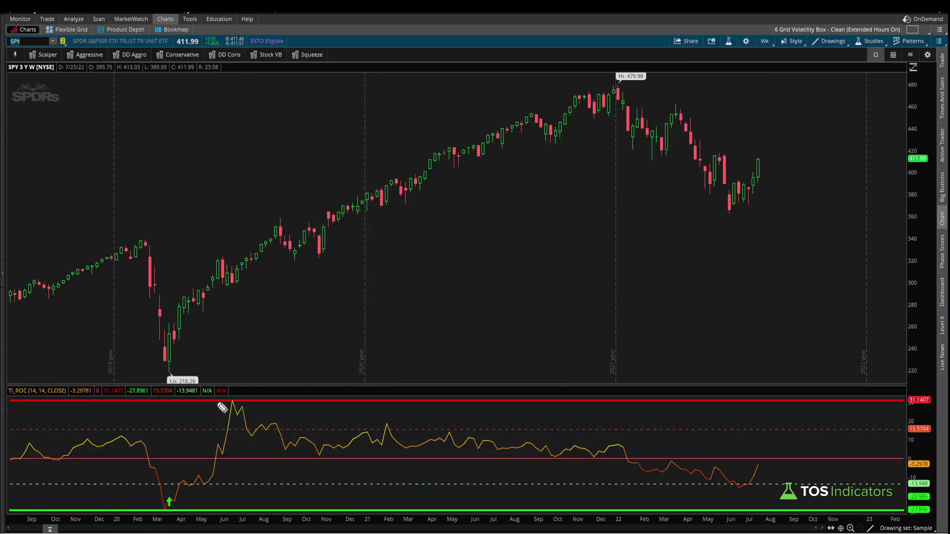
{"action": "left_click_drag", "start_coordinate": [219, 402], "coordinate": [219, 429]}
{"action": "left_click_drag", "start_coordinate": [215, 485], "coordinate": [225, 508]}
{"action": "left_click_drag", "start_coordinate": [211, 445], "coordinate": [312, 469]}
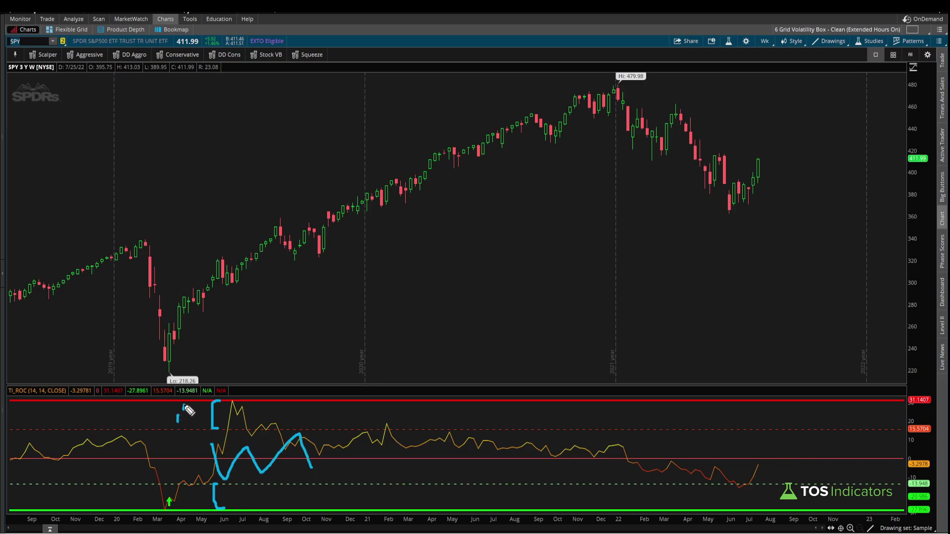
{"action": "mouse_move", "coordinate": [185, 406]}
{"action": "left_mouse_down"}
{"action": "mouse_move", "coordinate": [180, 429]}
{"action": "mouse_move", "coordinate": [187, 412]}
{"action": "left_mouse_up"}
{"action": "key", "text": "e"}
{"action": "mouse_move", "coordinate": [182, 502]}
{"action": "left_mouse_down"}
{"action": "mouse_move", "coordinate": [160, 493]}
{"action": "mouse_move", "coordinate": [180, 512]}
{"action": "mouse_move", "coordinate": [178, 490]}
{"action": "mouse_move", "coordinate": [184, 503]}
{"action": "mouse_move", "coordinate": [227, 473]}
{"action": "left_mouse_up"}
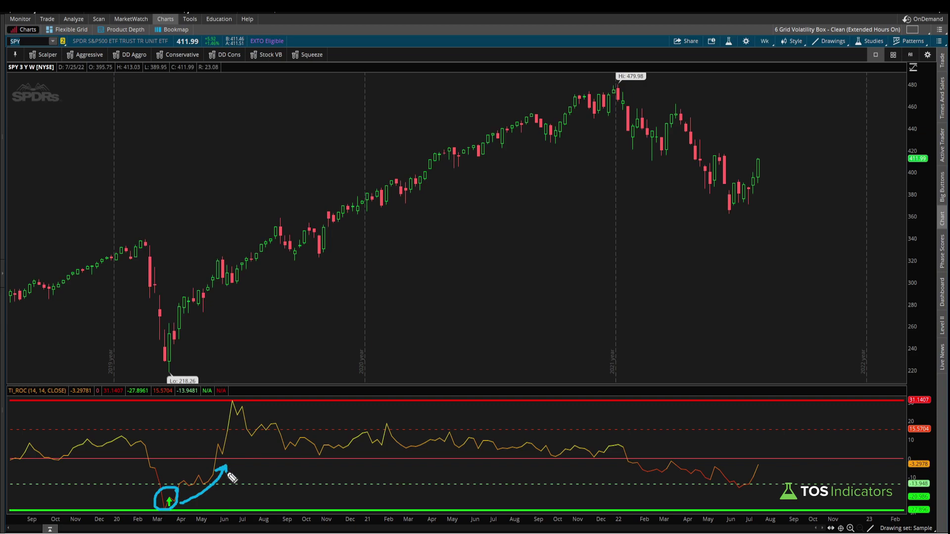
{"action": "key", "text": "Escape"}
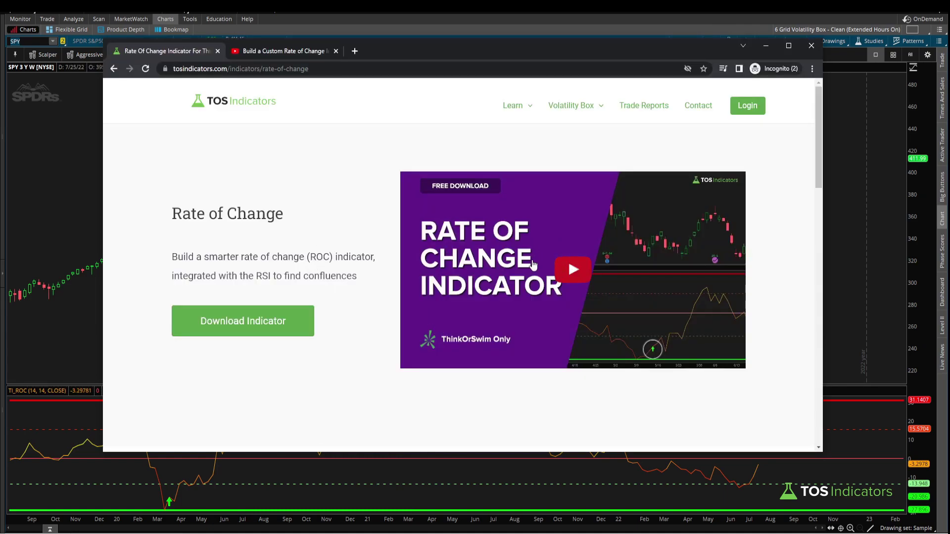
Step: Circle the Download Indicator link, clear the annotations, and switch to the YouTube tutorial tab
{"action": "mouse_move", "coordinate": [334, 301]}
{"action": "left_mouse_down"}
{"action": "mouse_move", "coordinate": [292, 292]}
{"action": "mouse_move", "coordinate": [173, 300]}
{"action": "mouse_move", "coordinate": [195, 356]}
{"action": "mouse_move", "coordinate": [327, 352]}
{"action": "mouse_move", "coordinate": [335, 300]}
{"action": "mouse_move", "coordinate": [356, 310]}
{"action": "left_mouse_up"}
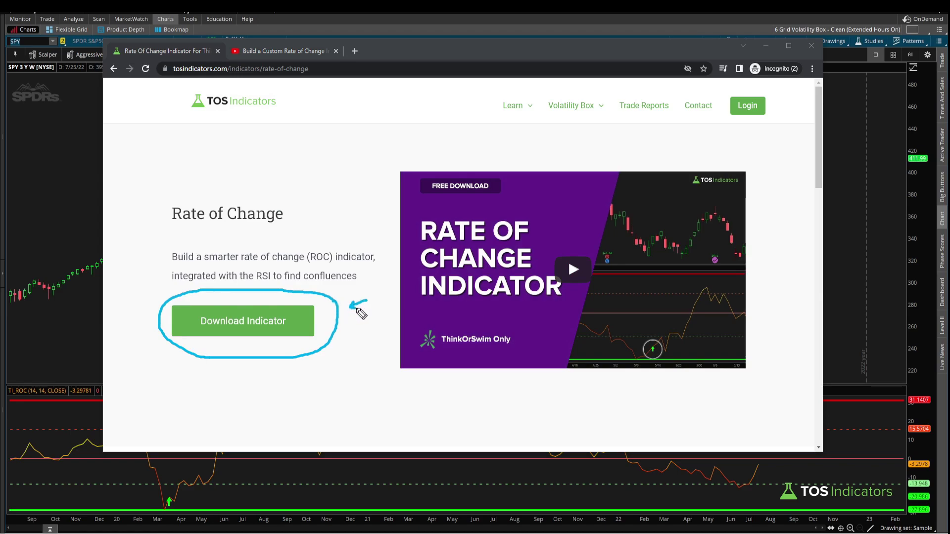
{"action": "key", "text": "Escape"}
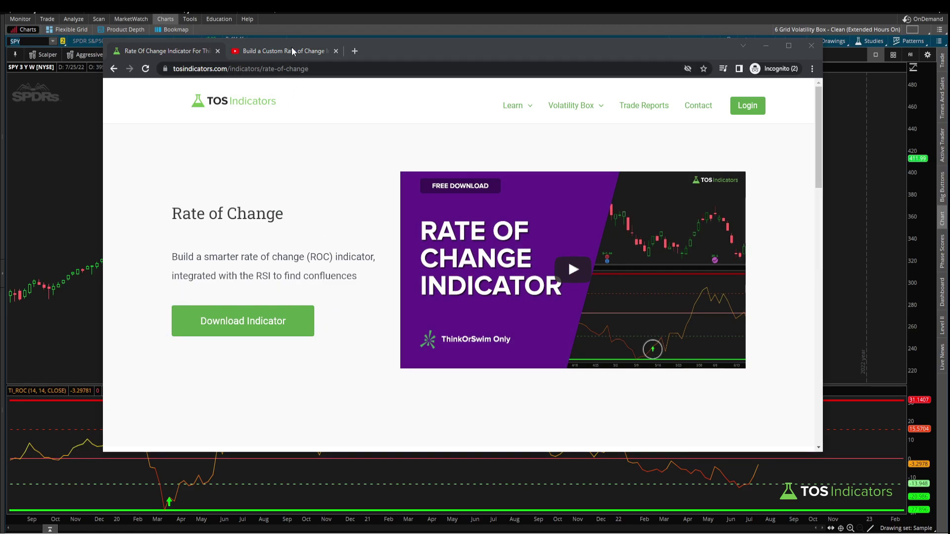
{"action": "left_click", "coordinate": [292, 50]}
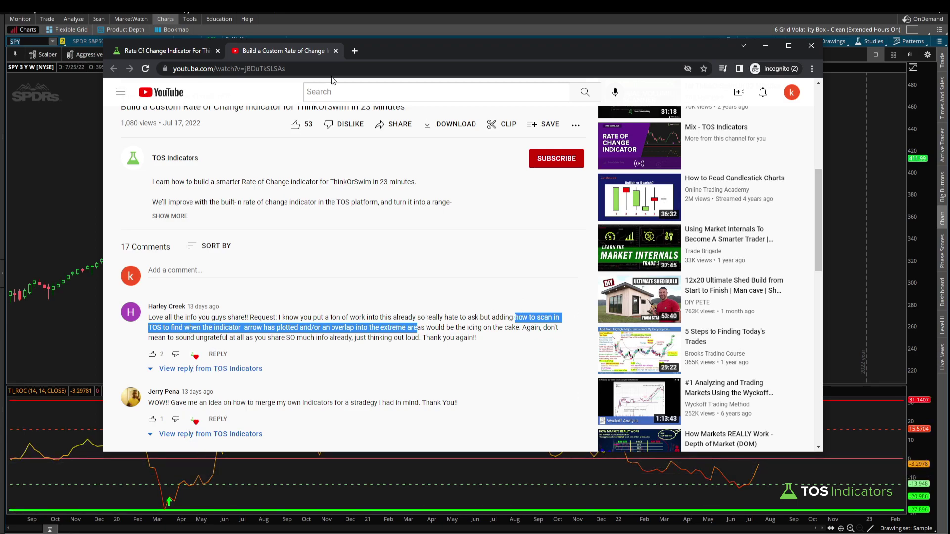
Step: On the SPY chart, bracket the February ROC low and underline the TI_ROC study label
{"action": "left_click", "coordinate": [187, 492]}
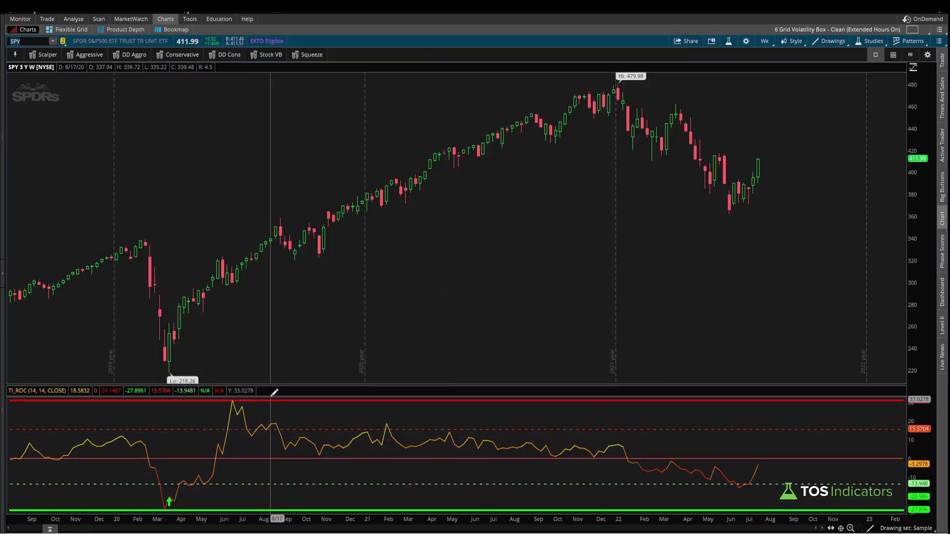
{"action": "left_click_drag", "start_coordinate": [147, 483], "coordinate": [149, 510]}
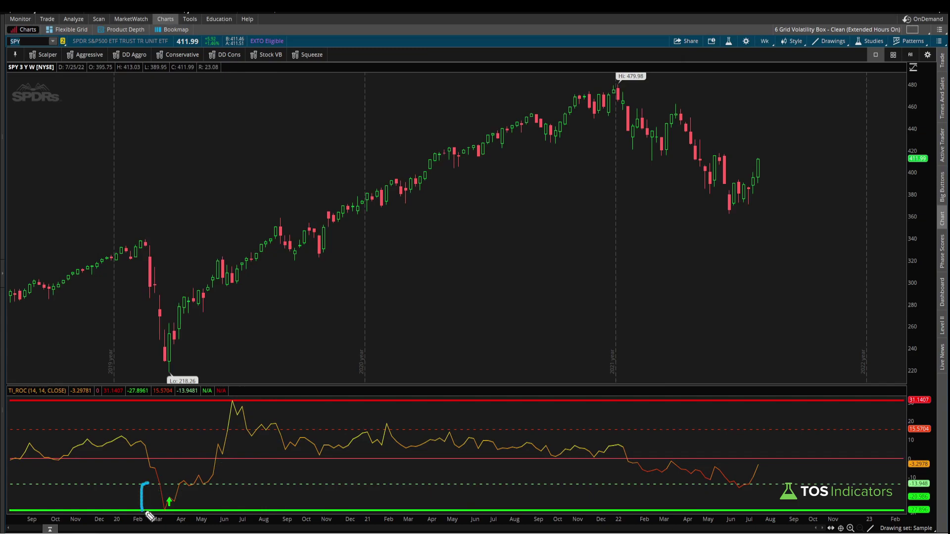
{"action": "mouse_move", "coordinate": [183, 403]}
{"action": "left_mouse_down"}
{"action": "mouse_move", "coordinate": [168, 406]}
{"action": "mouse_move", "coordinate": [183, 424]}
{"action": "left_mouse_up"}
{"action": "left_click_drag", "start_coordinate": [17, 396], "coordinate": [24, 396]}
{"action": "key", "text": "Escape"}
{"action": "key", "text": "alt+Tab"}
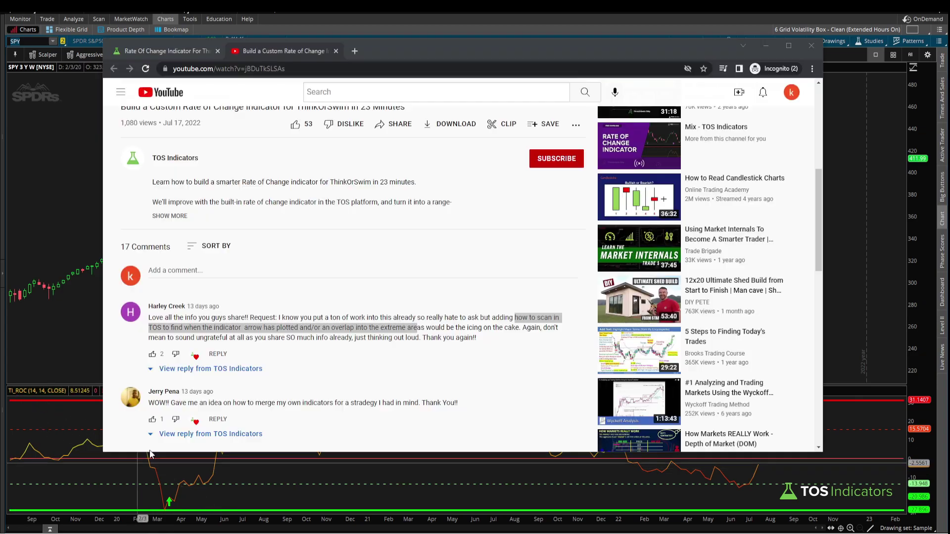
Step: Switch to the Rate of Change page and mark its address and download button
{"action": "left_click", "coordinate": [177, 52]}
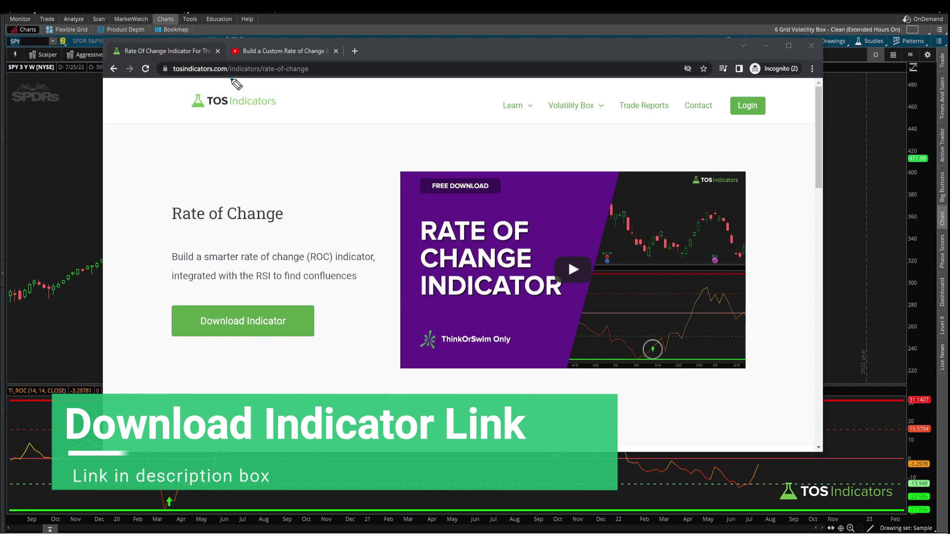
{"action": "left_click_drag", "start_coordinate": [230, 77], "coordinate": [307, 83]}
{"action": "left_click", "coordinate": [275, 84]}
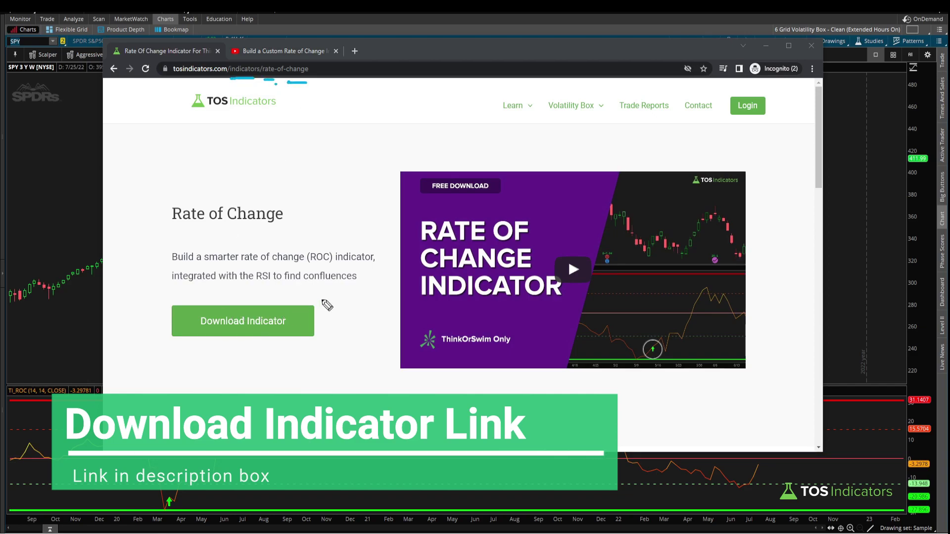
{"action": "mouse_move", "coordinate": [322, 300]}
{"action": "left_mouse_down"}
{"action": "mouse_move", "coordinate": [198, 292]}
{"action": "mouse_move", "coordinate": [191, 350]}
{"action": "mouse_move", "coordinate": [329, 329]}
{"action": "mouse_move", "coordinate": [322, 297]}
{"action": "left_mouse_up"}
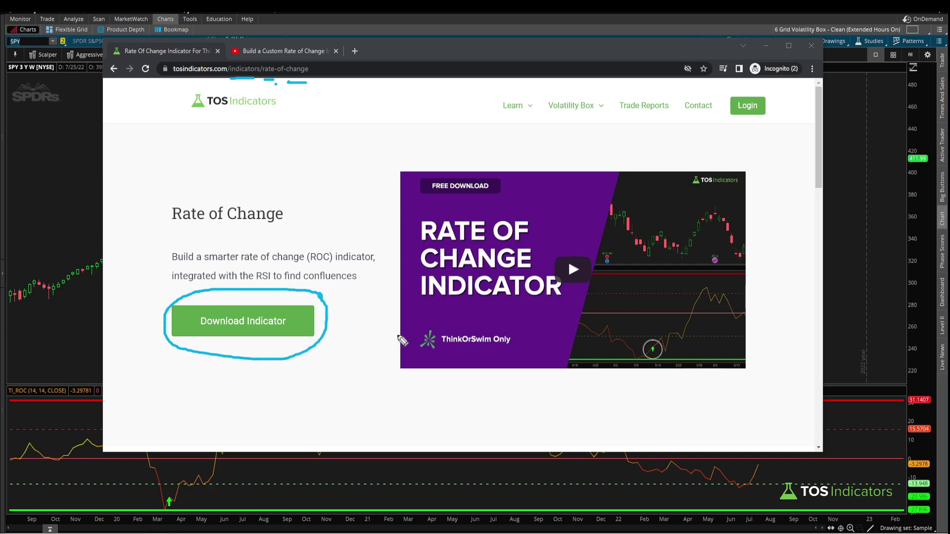
{"action": "key", "text": "Escape"}
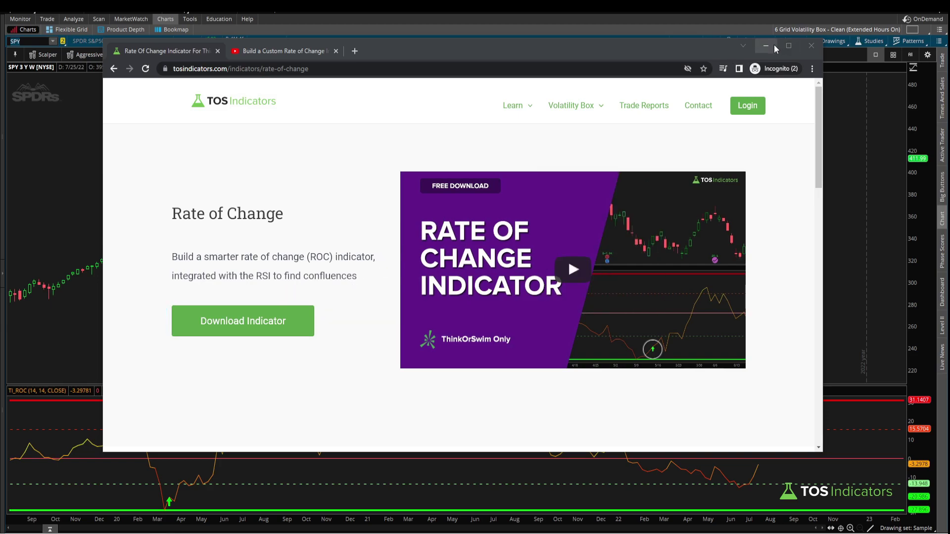
Step: Open the TI_ROC study's thinkScript from the chart's studies list and select all its code
{"action": "left_click", "coordinate": [766, 45]}
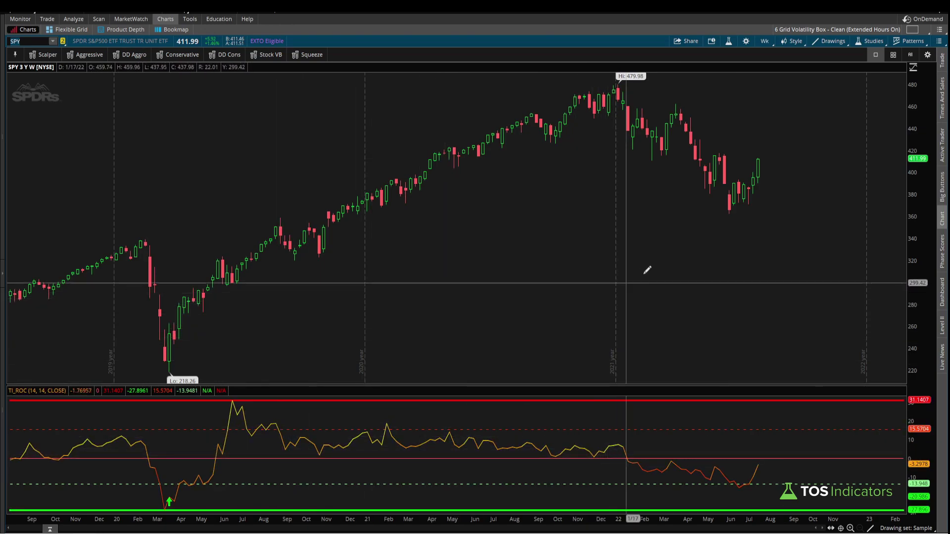
{"action": "left_click", "coordinate": [729, 40]}
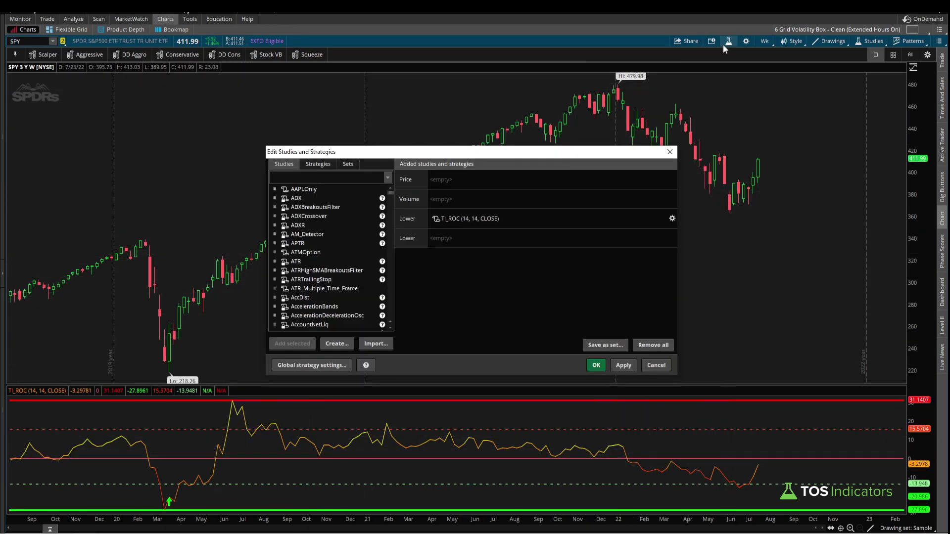
{"action": "double_click", "coordinate": [442, 220]}
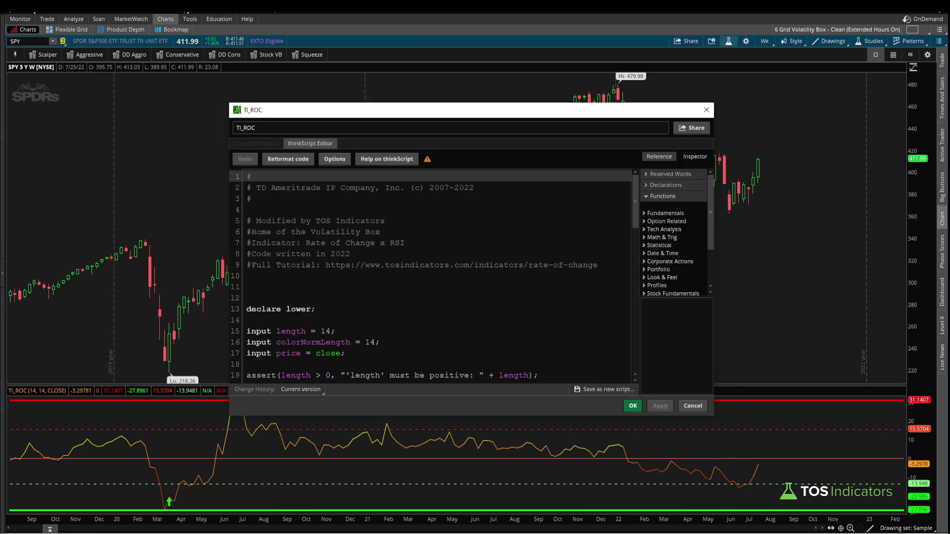
{"action": "left_click", "coordinate": [387, 258]}
{"action": "key", "text": "ctrl+a"}
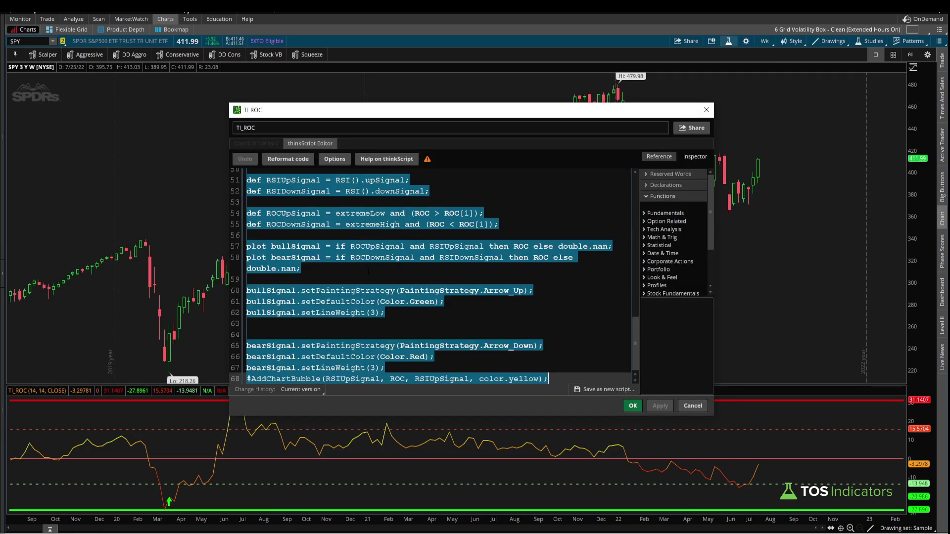
{"action": "key", "text": "Escape"}
{"action": "key", "text": "Escape"}
Step: In Stock Hacker, add a Study filter to the scan and open its study list
{"action": "left_click", "coordinate": [90, 21]}
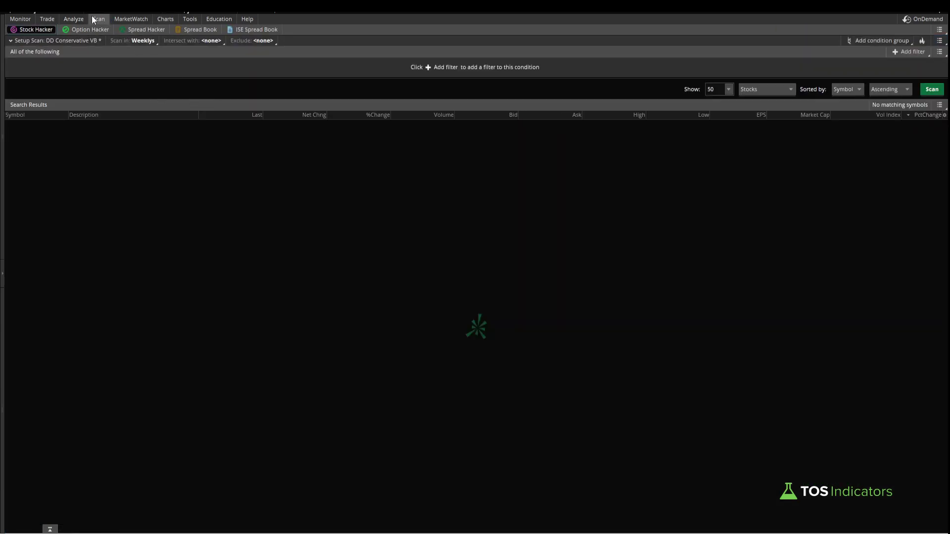
{"action": "left_click", "coordinate": [897, 54]}
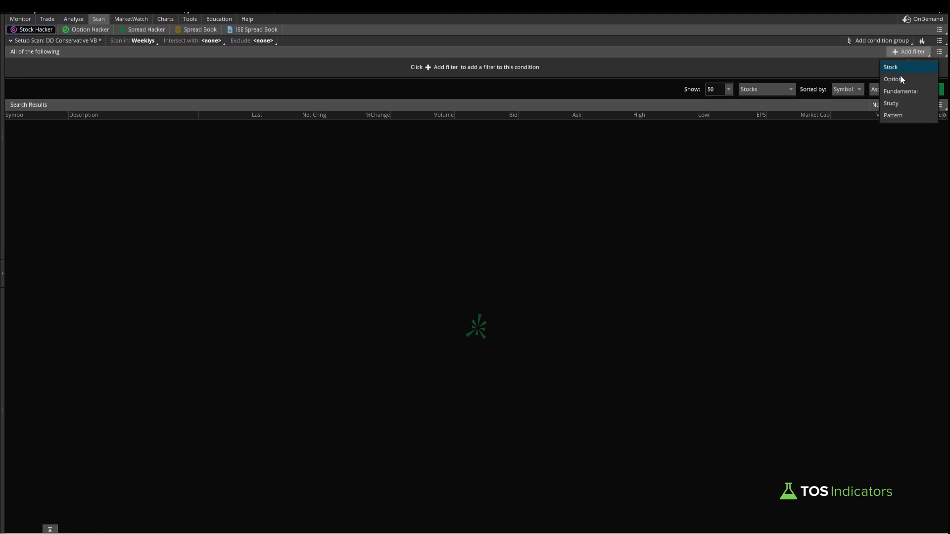
{"action": "left_click", "coordinate": [896, 103]}
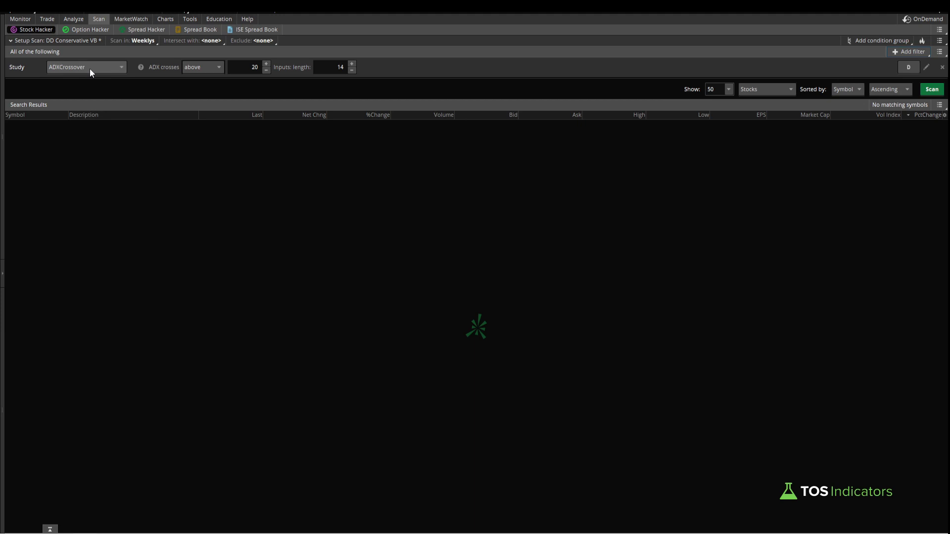
{"action": "left_click", "coordinate": [90, 68]}
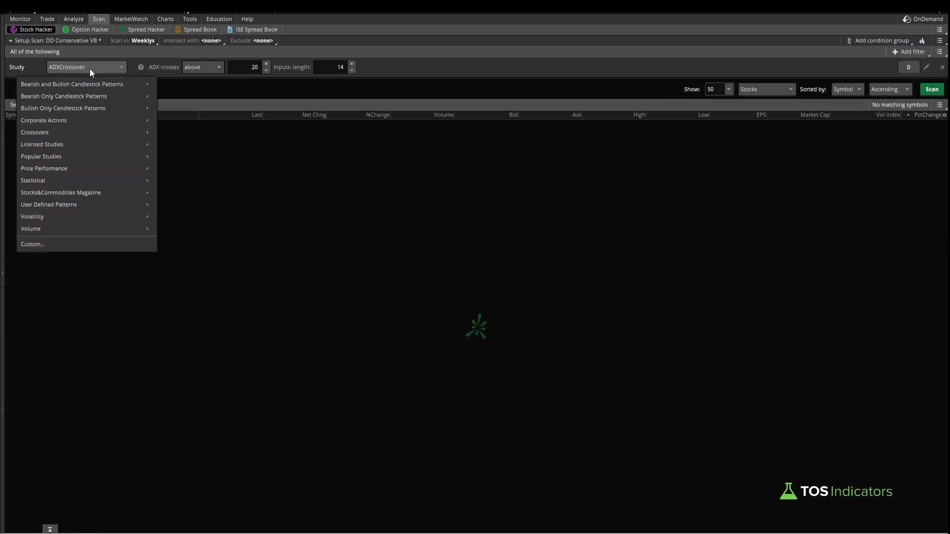
Step: In the custom filter's thinkScript Editor, replace ADXCrossover() with the pasted ROC script
{"action": "left_click", "coordinate": [64, 244]}
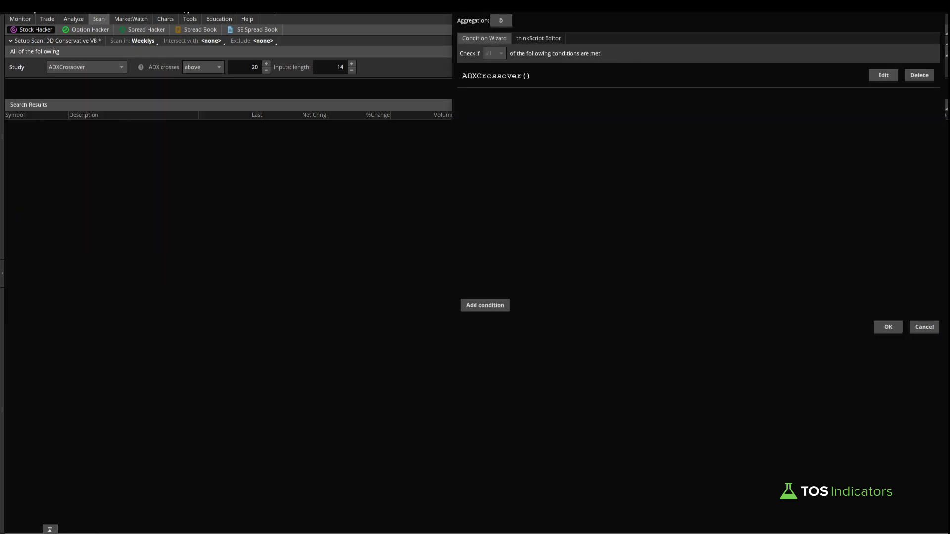
{"action": "left_click_drag", "start_coordinate": [521, 6], "coordinate": [300, 136]}
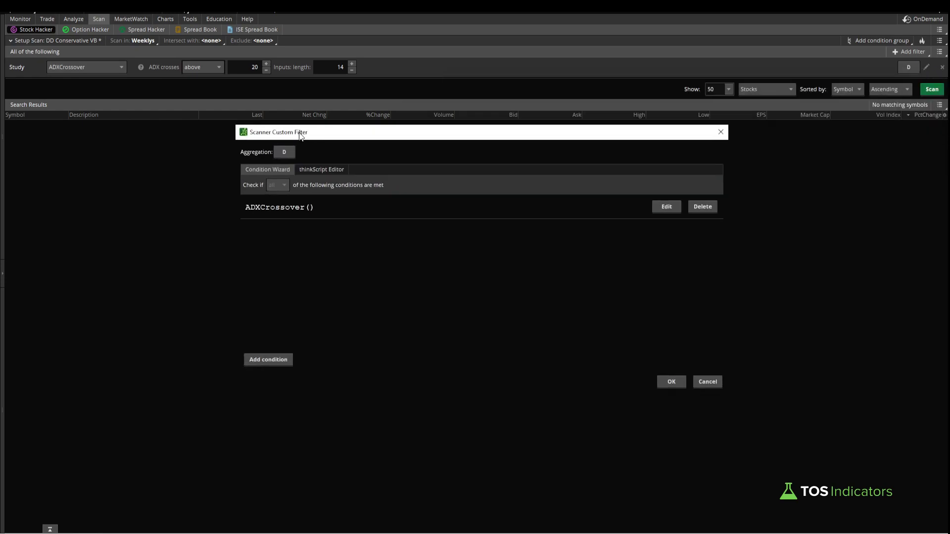
{"action": "left_click", "coordinate": [324, 169]}
{"action": "left_click", "coordinate": [428, 219]}
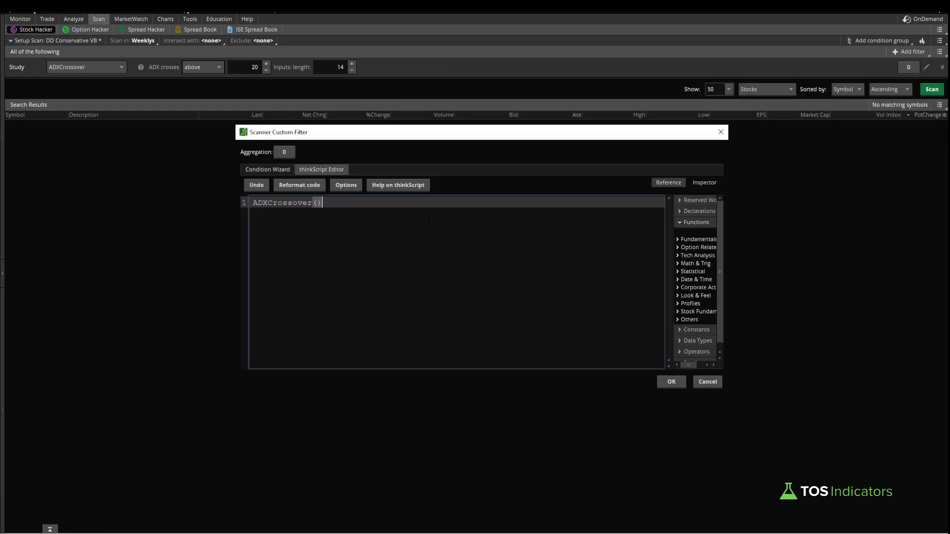
{"action": "key", "text": "ctrl+a"}
{"action": "key", "text": "ctrl+v"}
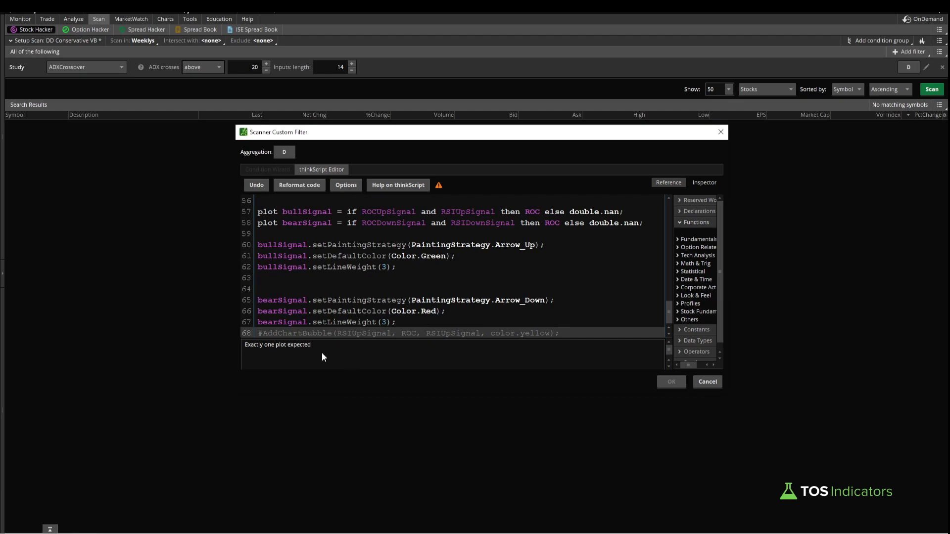
{"action": "mouse_move", "coordinate": [323, 345]}
{"action": "left_mouse_down"}
{"action": "mouse_move", "coordinate": [261, 335]}
{"action": "mouse_move", "coordinate": [255, 363]}
{"action": "mouse_move", "coordinate": [318, 344]}
{"action": "left_mouse_up"}
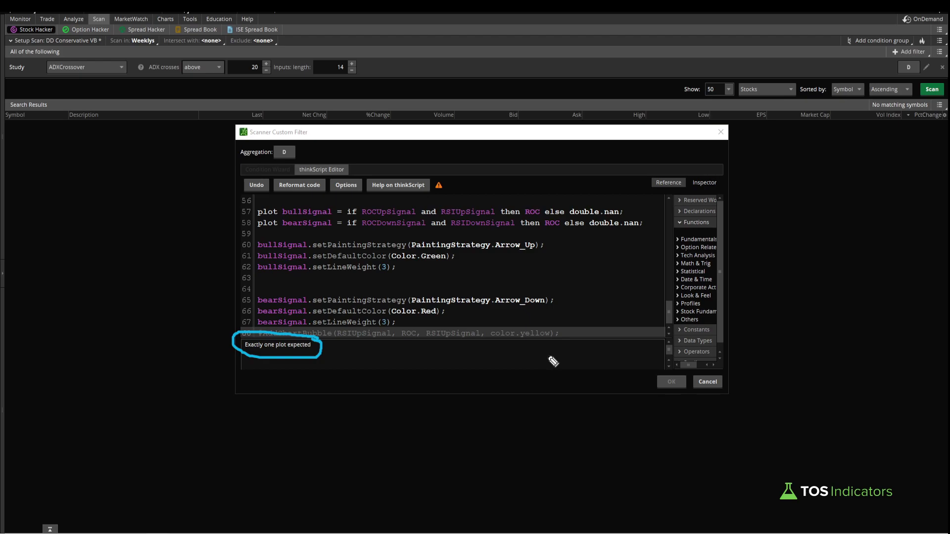
{"action": "key", "text": "Escape"}
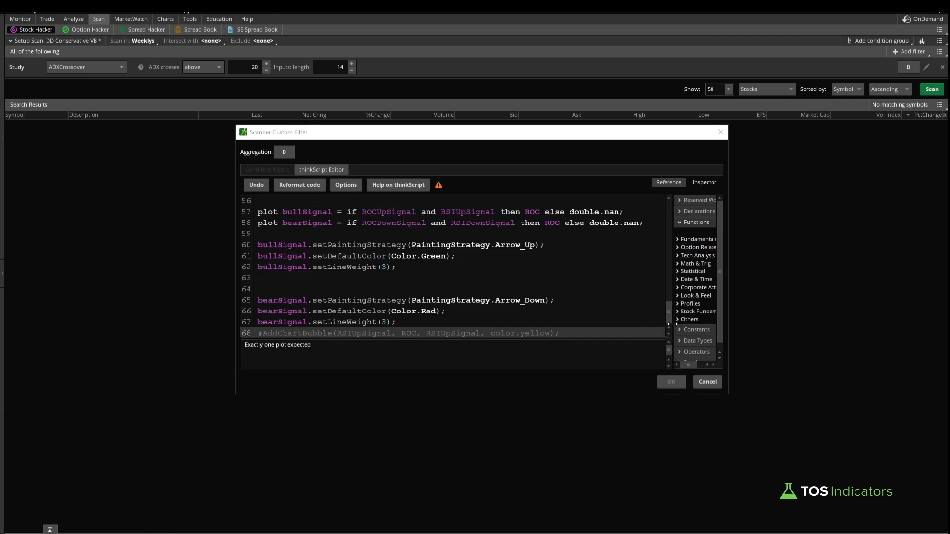
Step: Change the ROC and ZeroLine plots to def and delete their colour lines
{"action": "scroll", "coordinate": [668, 311], "scroll_direction": "up", "scroll_amount": 2}
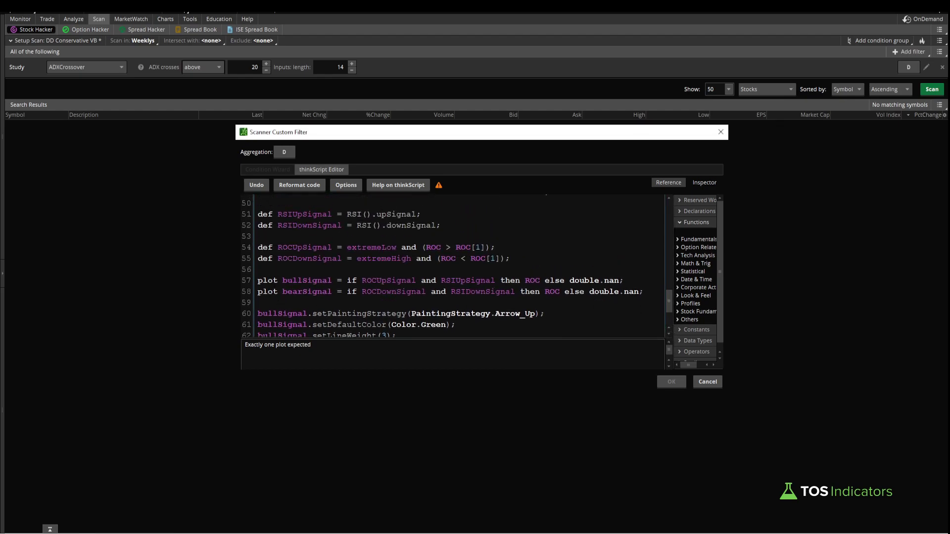
{"action": "left_click_drag", "start_coordinate": [666, 298], "coordinate": [668, 261]}
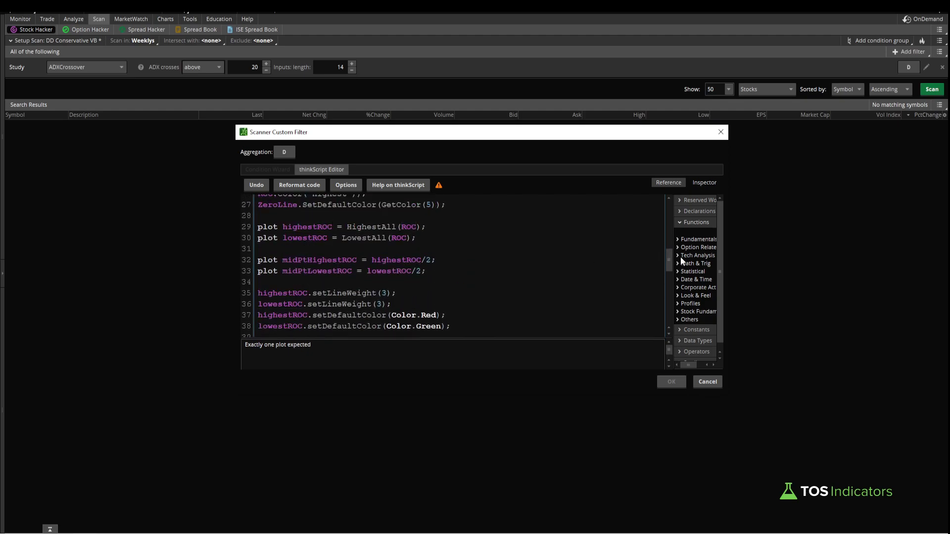
{"action": "left_click_drag", "start_coordinate": [667, 257], "coordinate": [666, 245]}
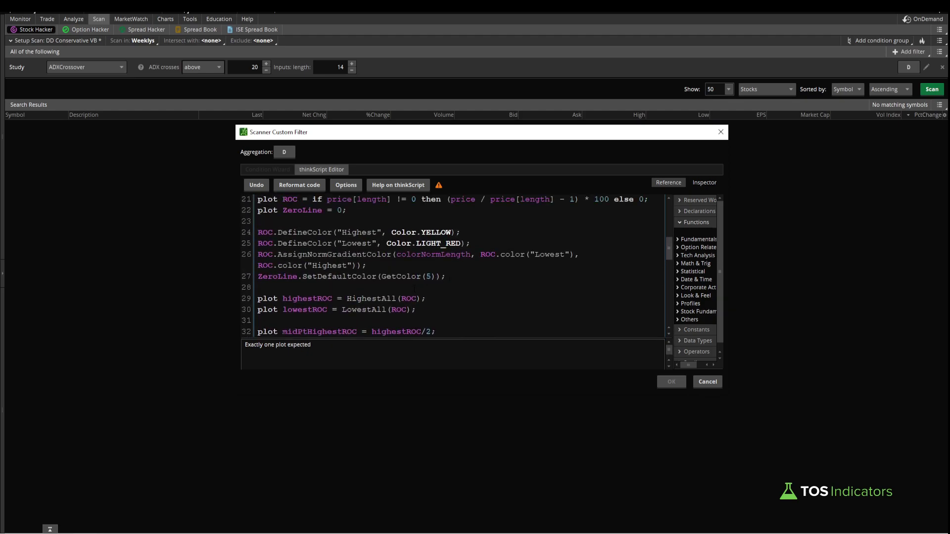
{"action": "scroll", "coordinate": [414, 288], "scroll_direction": "up", "scroll_amount": 4}
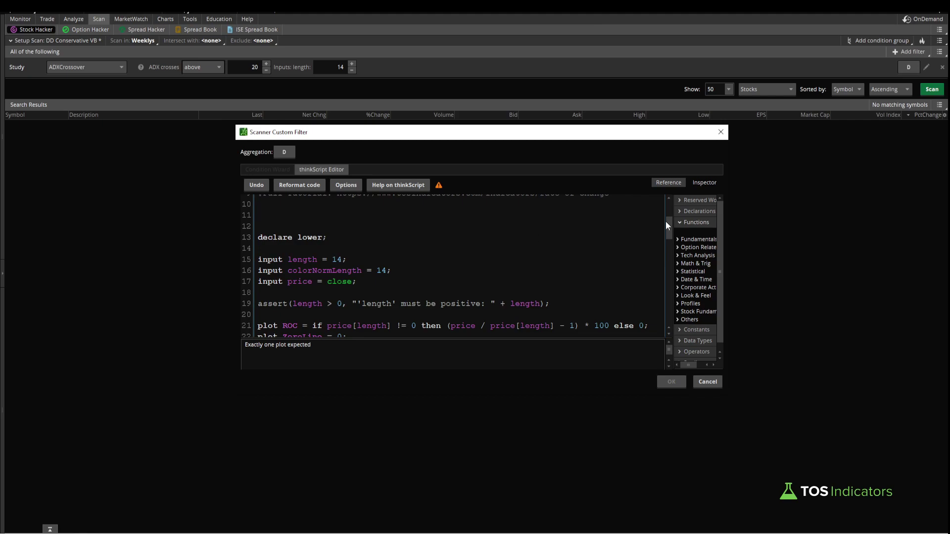
{"action": "left_click_drag", "start_coordinate": [666, 222], "coordinate": [669, 239]}
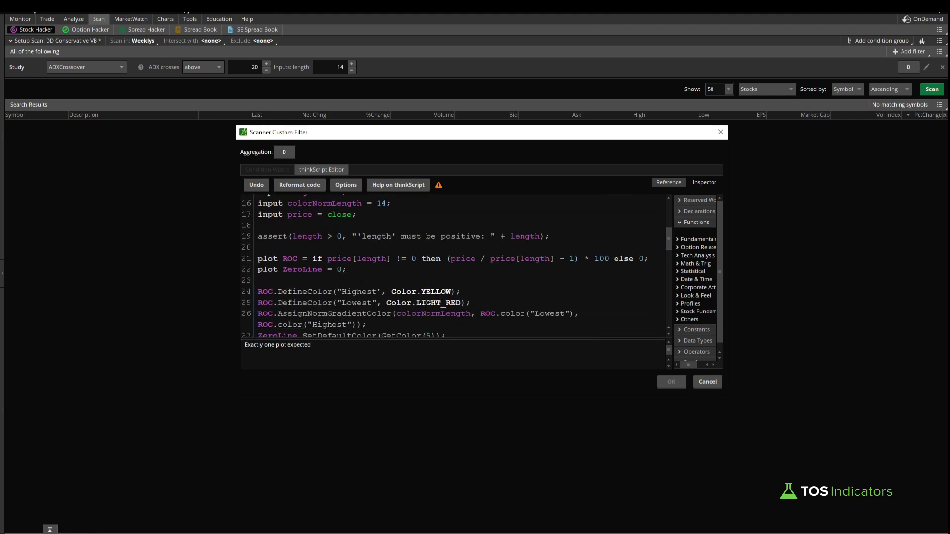
{"action": "double_click", "coordinate": [267, 258]}
{"action": "type", "text": "def"}
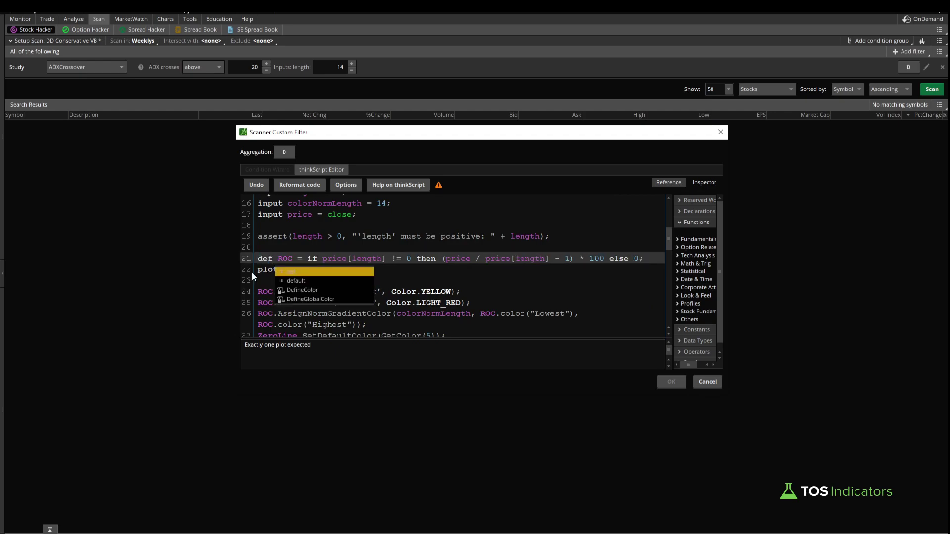
{"action": "left_click", "coordinate": [262, 270]}
{"action": "double_click", "coordinate": [267, 270]}
{"action": "type", "text": "def ZeroLine = 0;"}
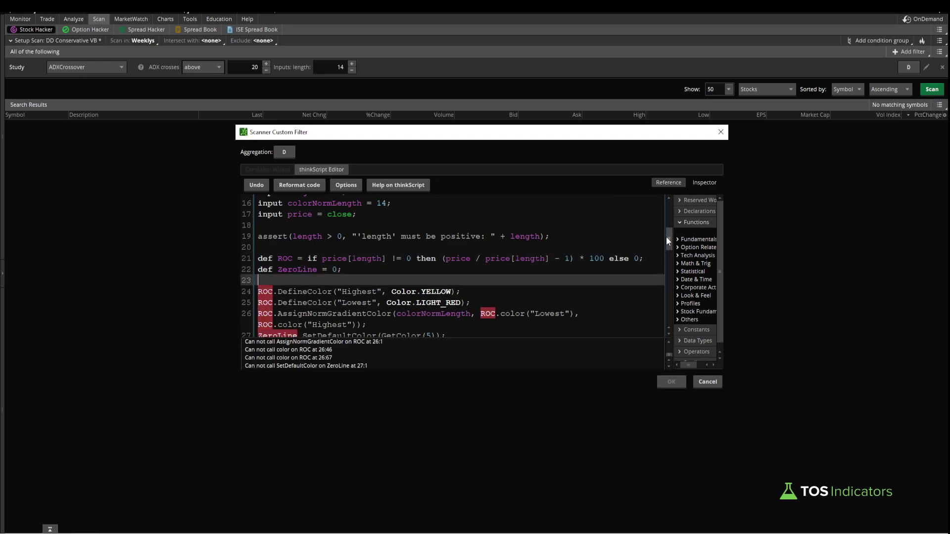
{"action": "left_click_drag", "start_coordinate": [666, 236], "coordinate": [667, 248]}
{"action": "left_click_drag", "start_coordinate": [258, 202], "coordinate": [482, 260]}
{"action": "key", "text": "BackSpace"}
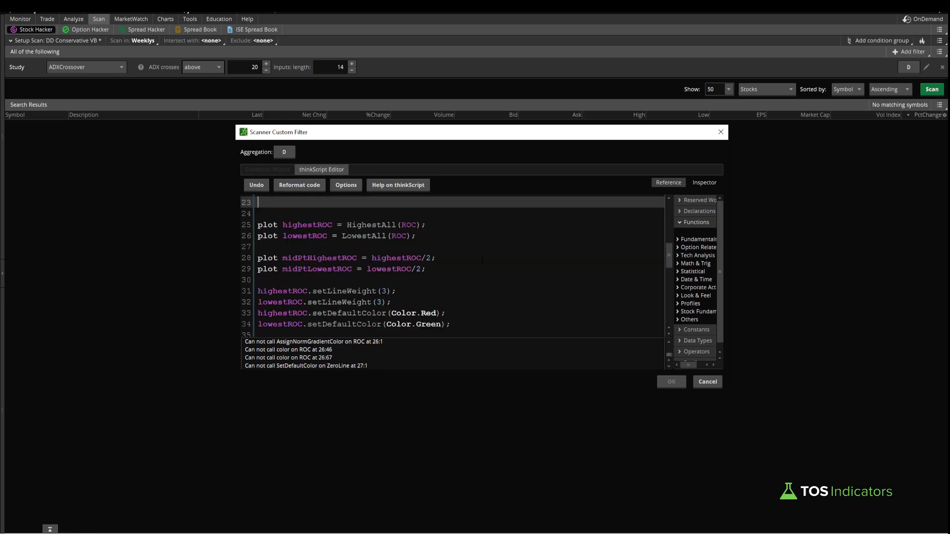
Step: Change highestROC, lowestROC, midPtHighestROC and midPtLowestROC to def and delete the ROC styling lines
{"action": "double_click", "coordinate": [267, 225]}
{"action": "type", "text": "def"}
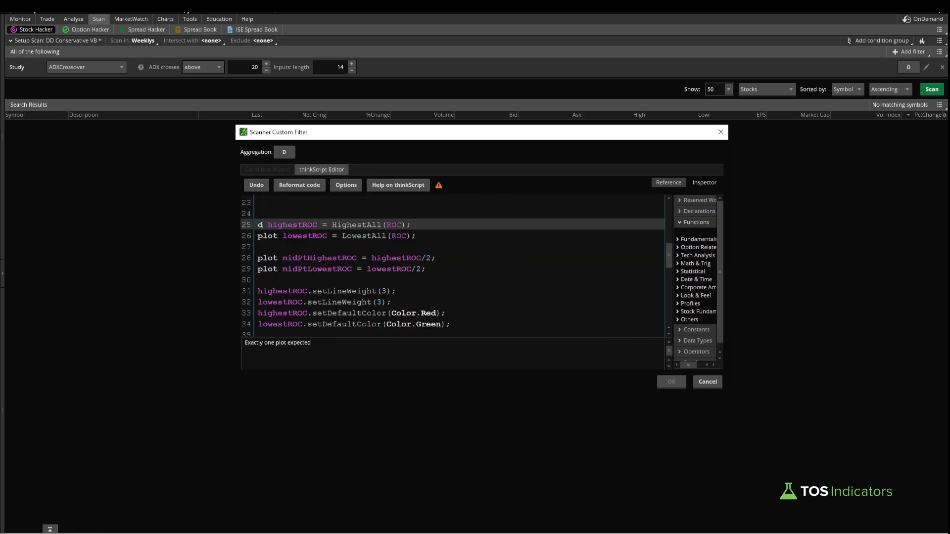
{"action": "double_click", "coordinate": [267, 236]}
{"action": "type", "text": "def"}
{"action": "double_click", "coordinate": [267, 258]}
{"action": "type", "text": "def"}
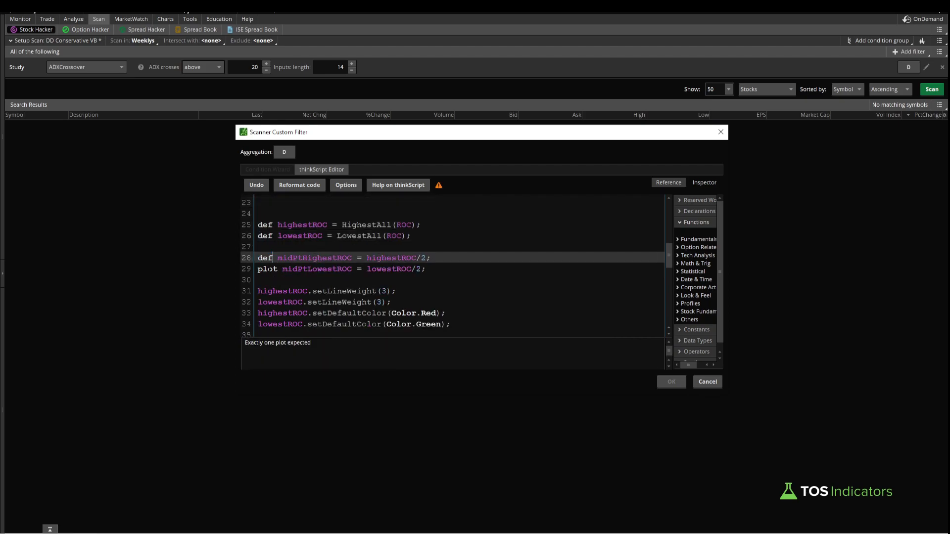
{"action": "double_click", "coordinate": [267, 269]}
{"action": "type", "text": "def"}
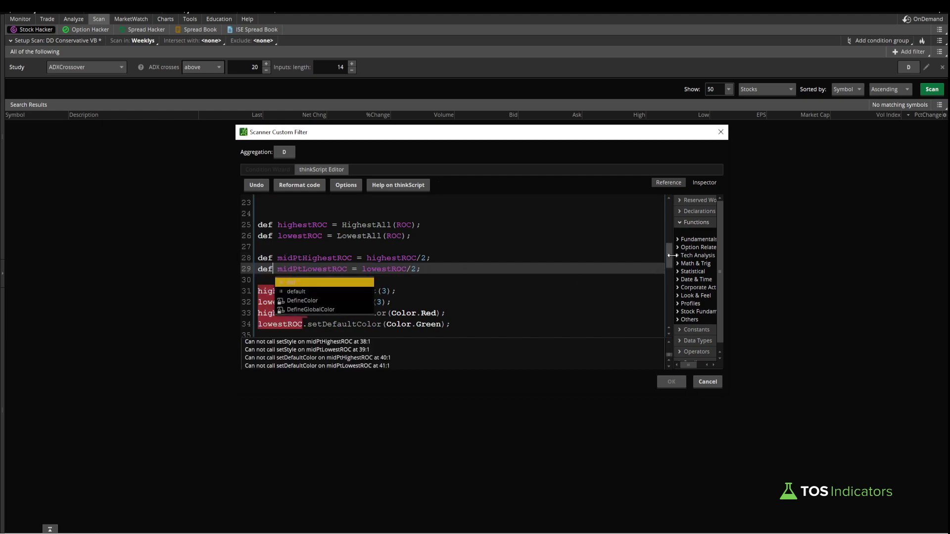
{"action": "left_click_drag", "start_coordinate": [669, 251], "coordinate": [671, 285]}
{"action": "key", "text": "Down"}
{"action": "left_click", "coordinate": [548, 242], "text": "shift"}
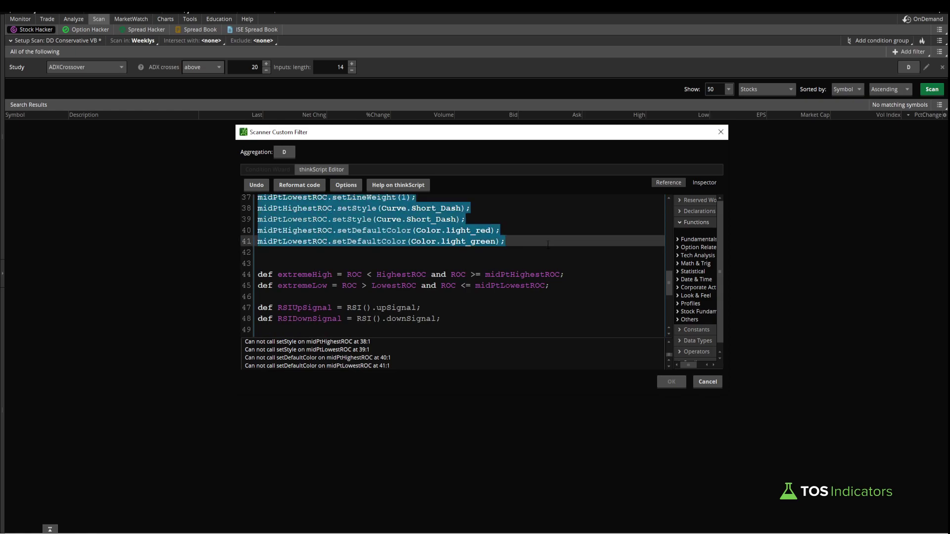
{"action": "key", "text": "Delete"}
{"action": "key", "text": "BackSpace"}
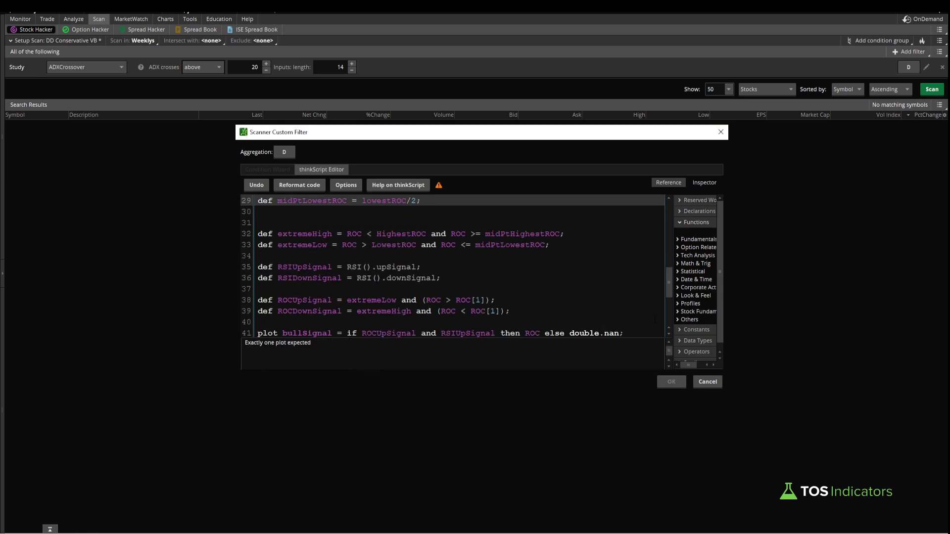
Step: Delete the bull and bear signal styling lines and make bearSignal a def, leaving bullSignal plotted
{"action": "scroll", "coordinate": [668, 300], "scroll_direction": "down", "scroll_amount": 3}
{"action": "double_click", "coordinate": [320, 257]}
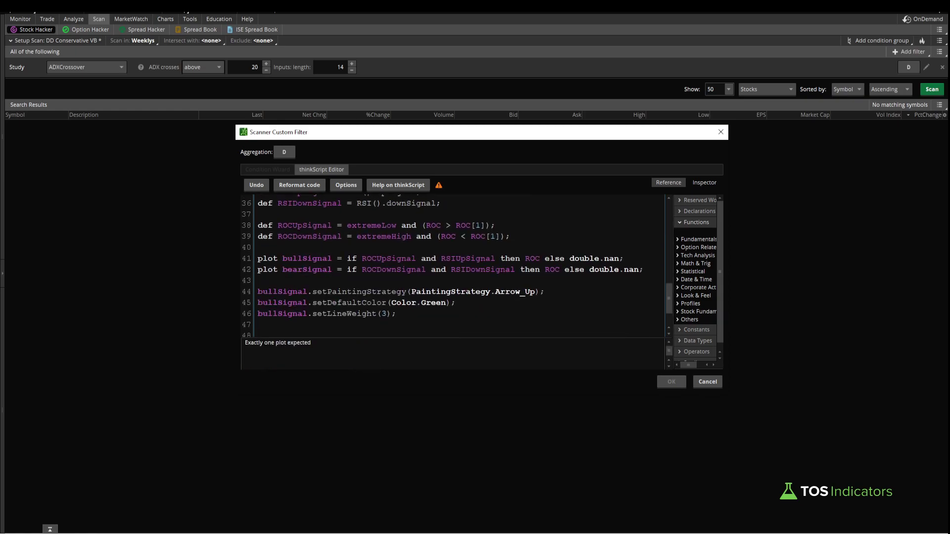
{"action": "double_click", "coordinate": [320, 270]}
{"action": "left_click", "coordinate": [609, 283]}
{"action": "scroll", "coordinate": [668, 304], "scroll_direction": "down", "scroll_amount": 2}
{"action": "left_click_drag", "start_coordinate": [258, 231], "coordinate": [397, 308]}
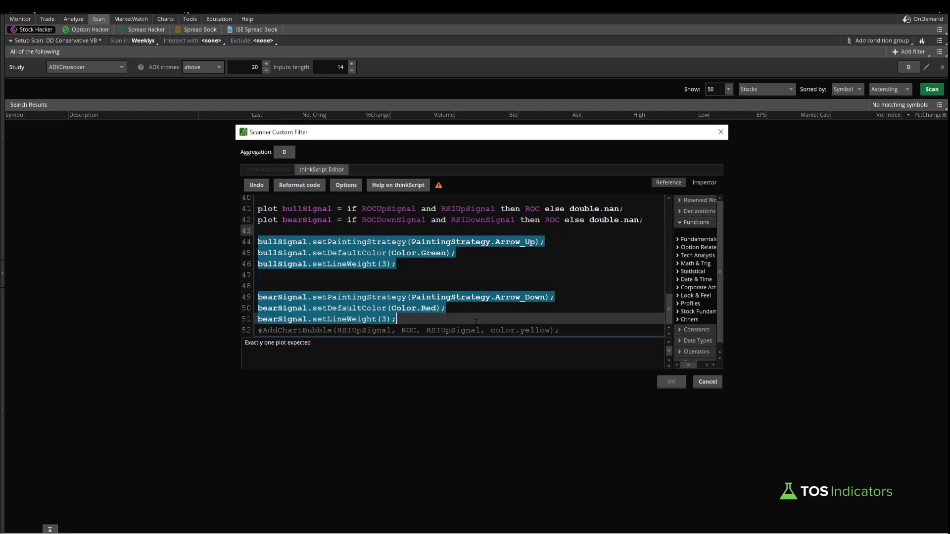
{"action": "key", "text": "BackSpace"}
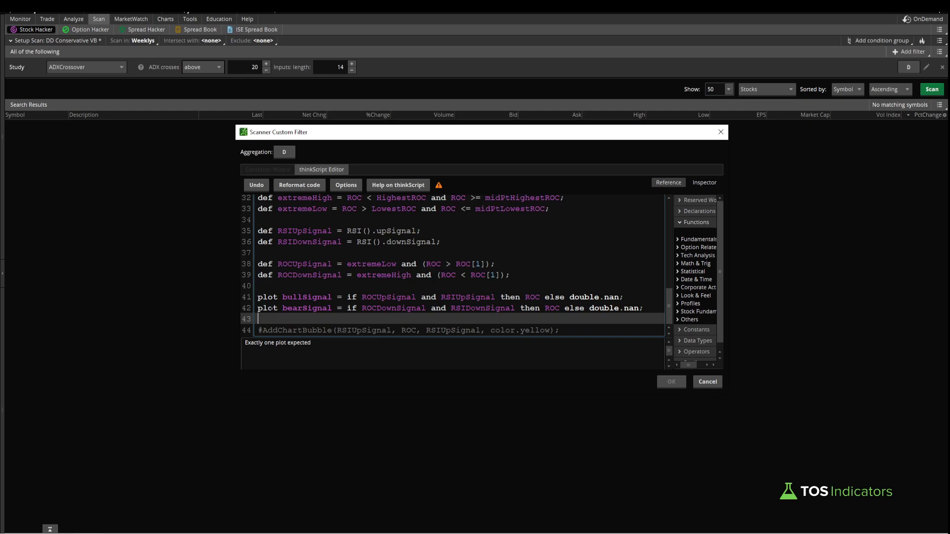
{"action": "double_click", "coordinate": [266, 308]}
{"action": "type", "text": "def"}
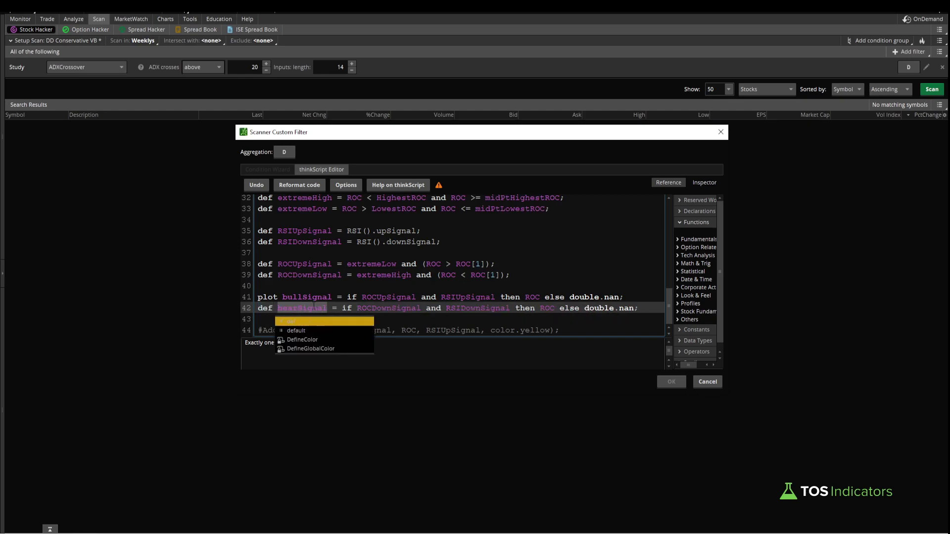
{"action": "scroll", "coordinate": [314, 307], "scroll_direction": "up", "scroll_amount": 1}
{"action": "left_click", "coordinate": [314, 307]}
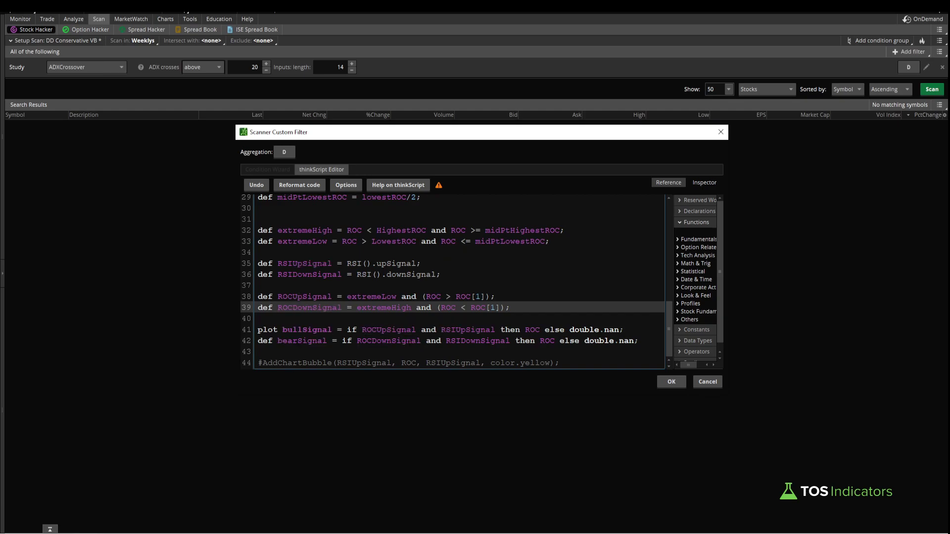
{"action": "left_click_drag", "start_coordinate": [625, 330], "coordinate": [258, 330]}
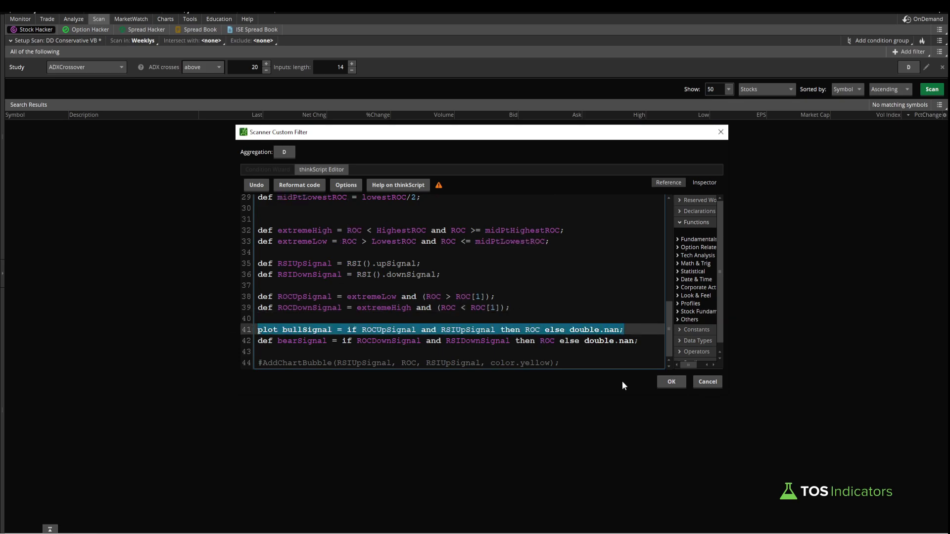
Step: Set the custom ROC filter to weekly aggregation and save it
{"action": "left_click", "coordinate": [613, 329]}
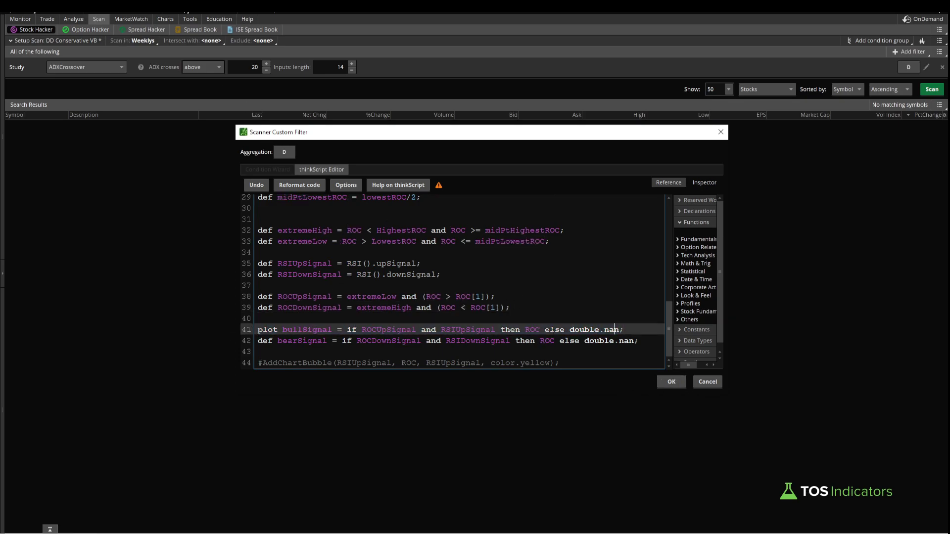
{"action": "left_click", "coordinate": [286, 151]}
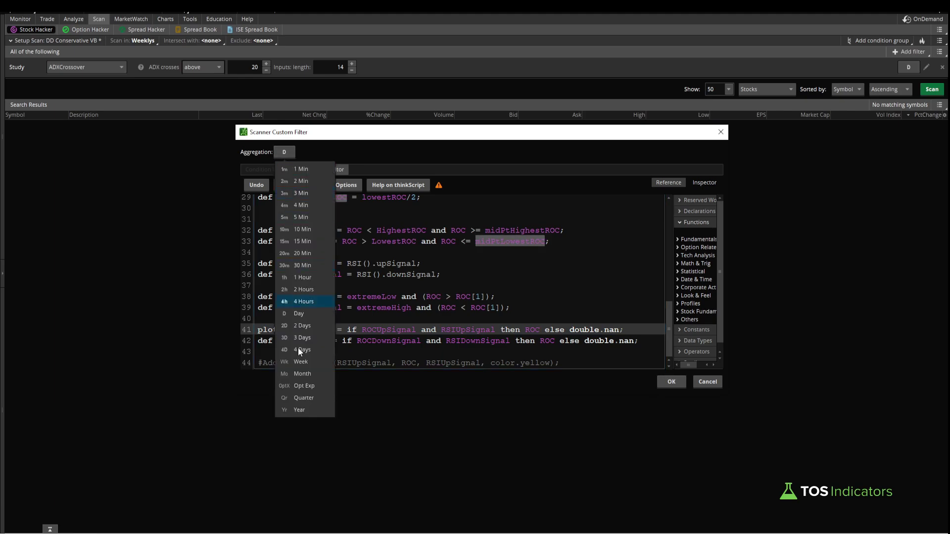
{"action": "left_click", "coordinate": [303, 363]}
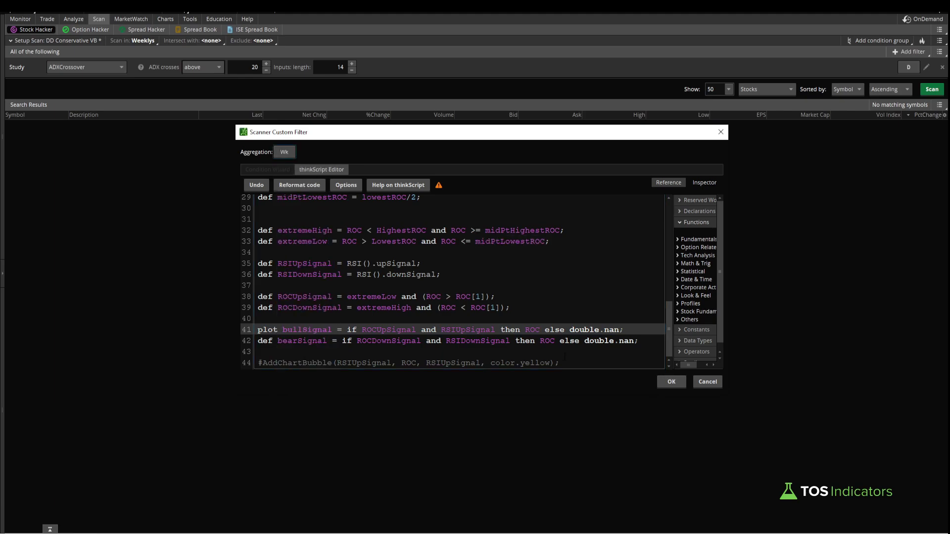
{"action": "double_click", "coordinate": [307, 330]}
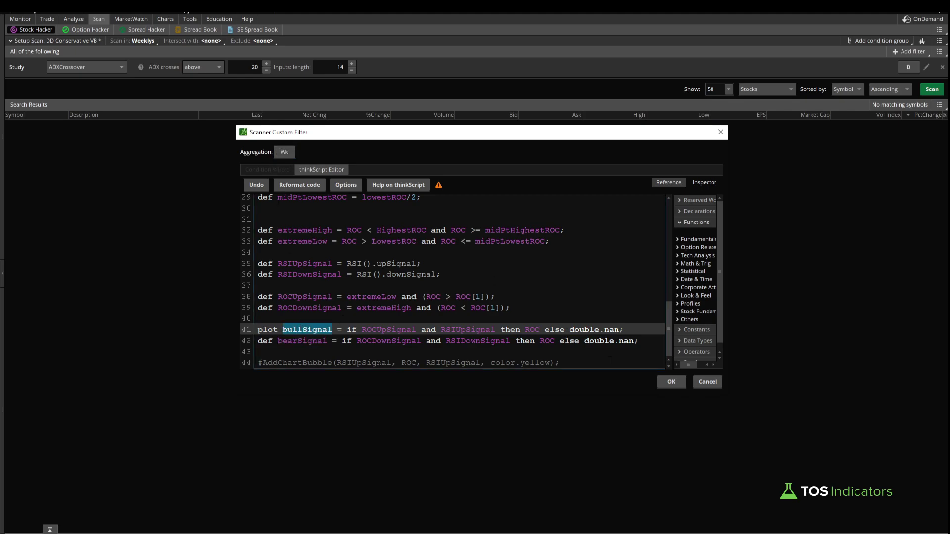
{"action": "left_click", "coordinate": [670, 386]}
Step: Keep Weeklys as the symbol list the scan runs in
{"action": "left_click", "coordinate": [144, 40]}
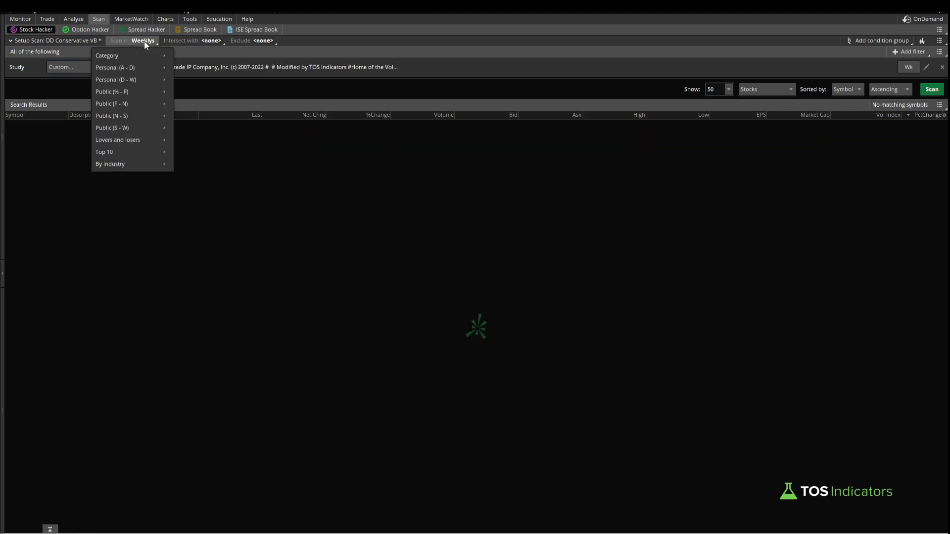
{"action": "mouse_move", "coordinate": [157, 127]}
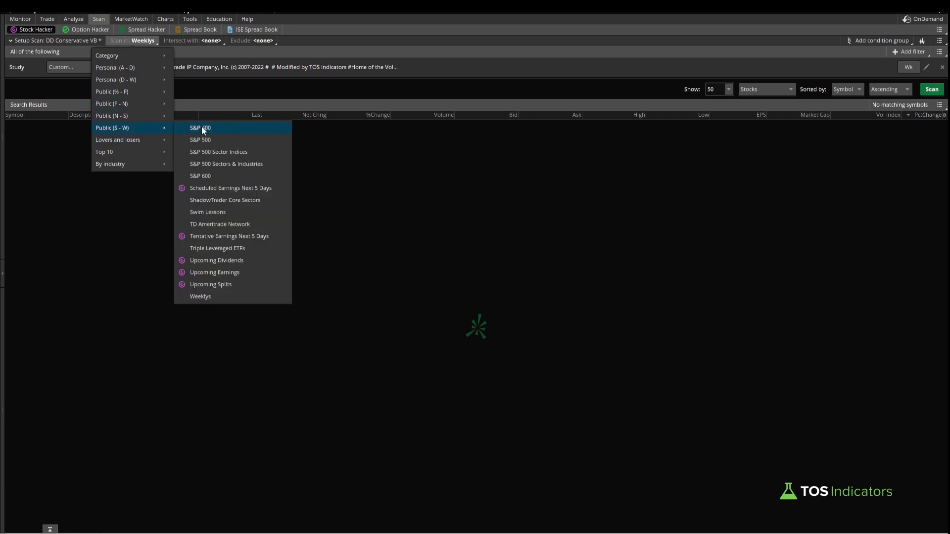
{"action": "left_click", "coordinate": [222, 298]}
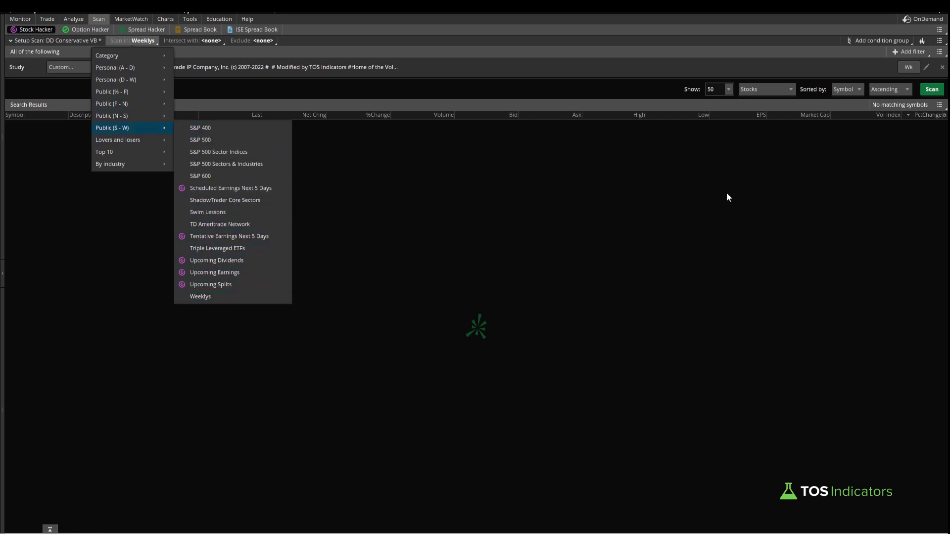
Step: Run the weekly ROC scan over the Weeklys list, returning eight symbols including SLV, BITO and GDX
{"action": "left_click", "coordinate": [924, 92]}
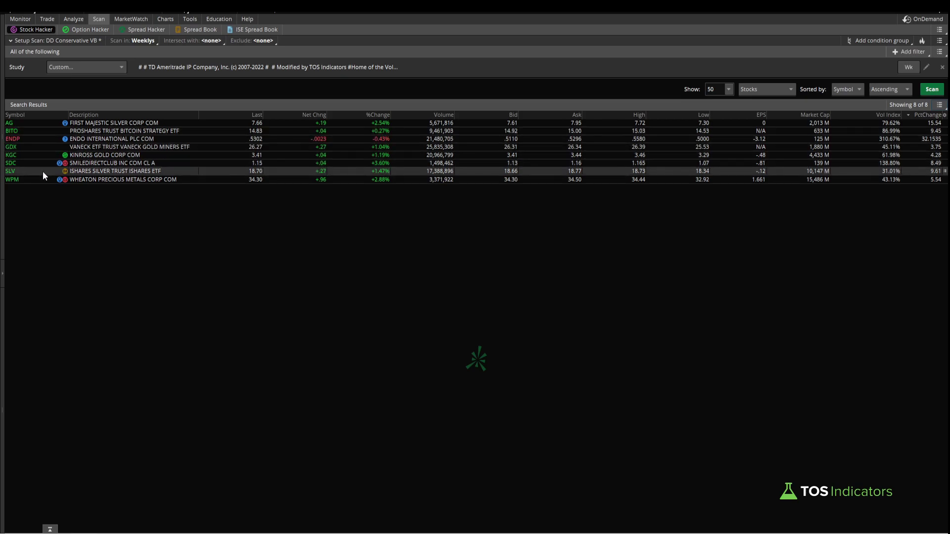
Step: Review the SLV, BITO and GDX weekly charts, circling their latest green ROC arrows
{"action": "left_click", "coordinate": [165, 19]}
{"action": "type", "text": "SLV"}
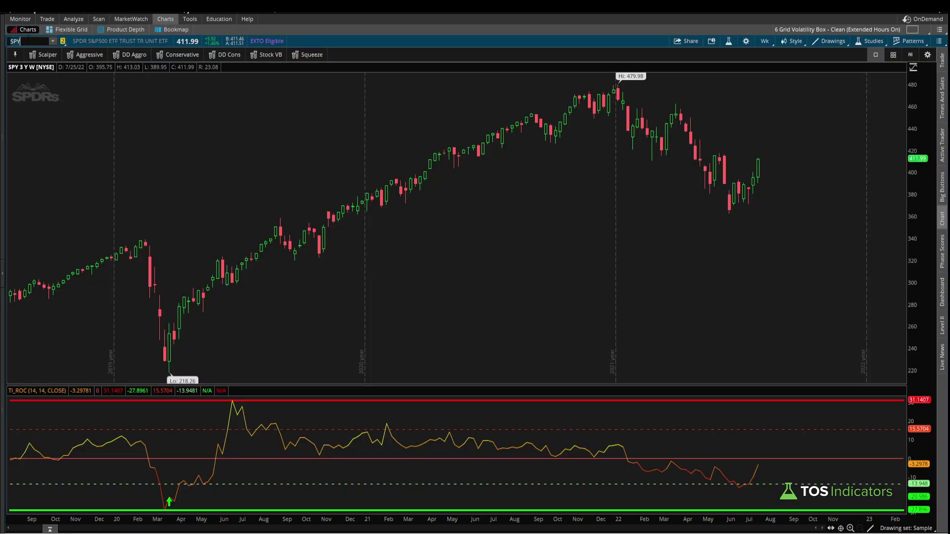
{"action": "key", "text": "Return"}
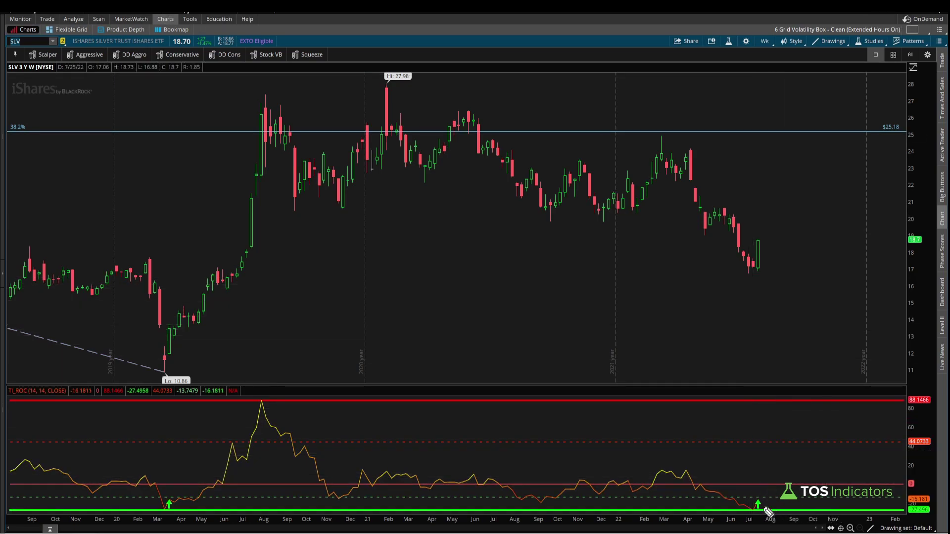
{"action": "mouse_move", "coordinate": [757, 497]}
{"action": "left_mouse_down"}
{"action": "mouse_move", "coordinate": [755, 512]}
{"action": "mouse_move", "coordinate": [794, 482]}
{"action": "mouse_move", "coordinate": [785, 491]}
{"action": "left_mouse_up"}
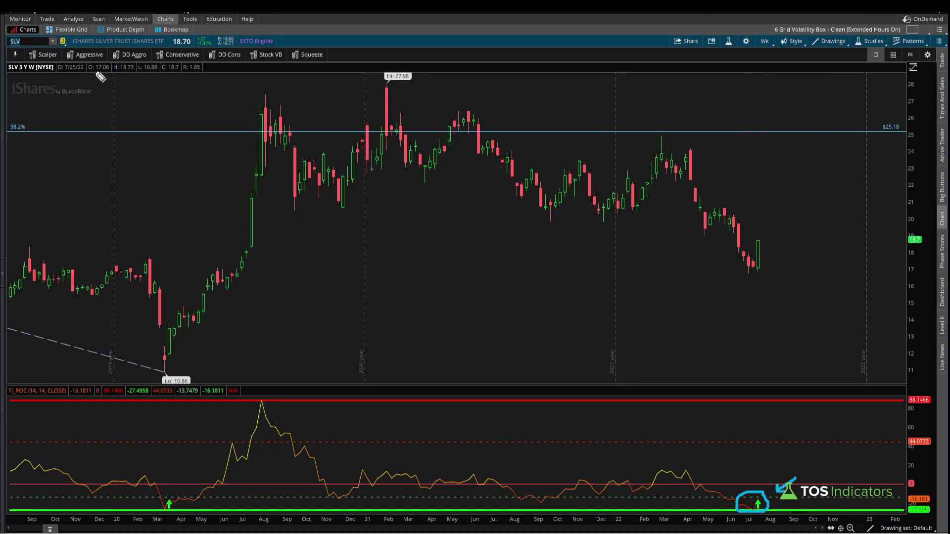
{"action": "type", "text": "e"}
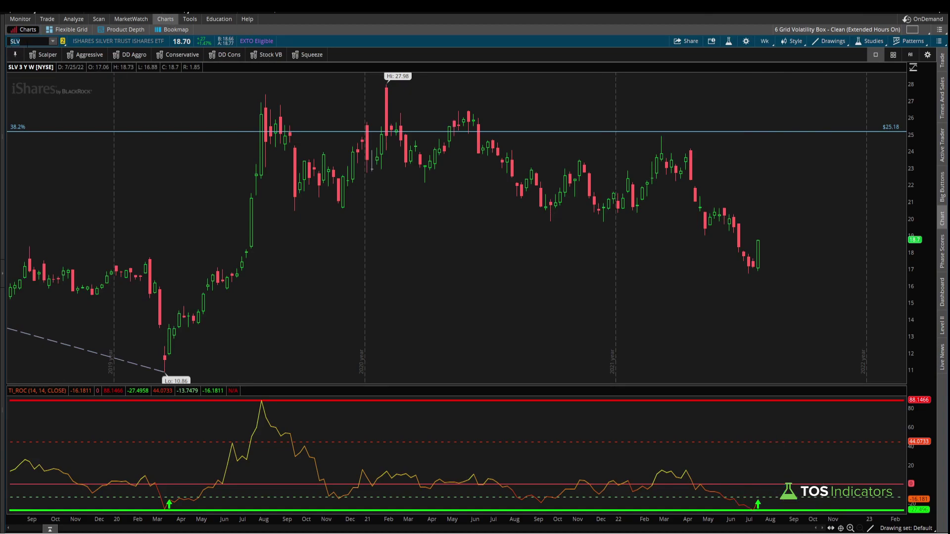
{"action": "type", "text": "BITO"}
{"action": "key", "text": "Return"}
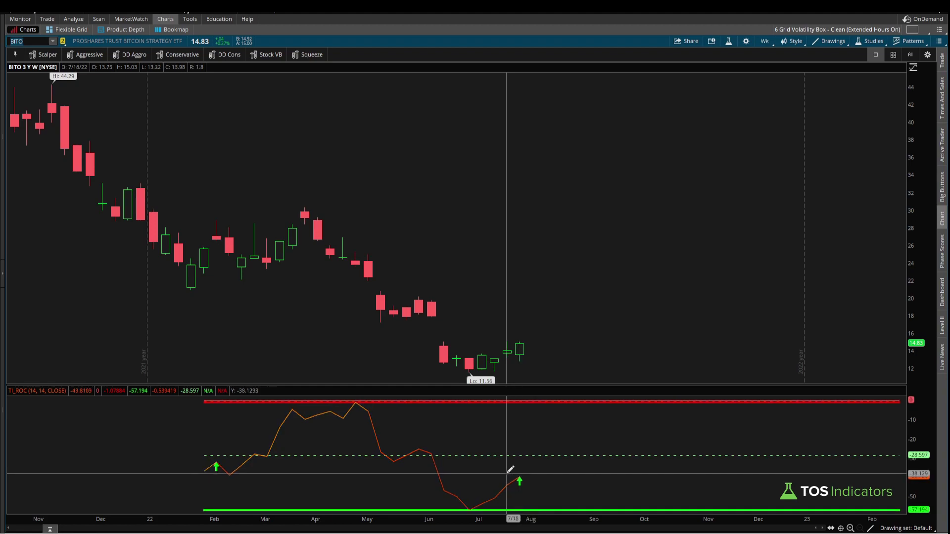
{"action": "type", "text": "GDX"}
{"action": "key", "text": "Return"}
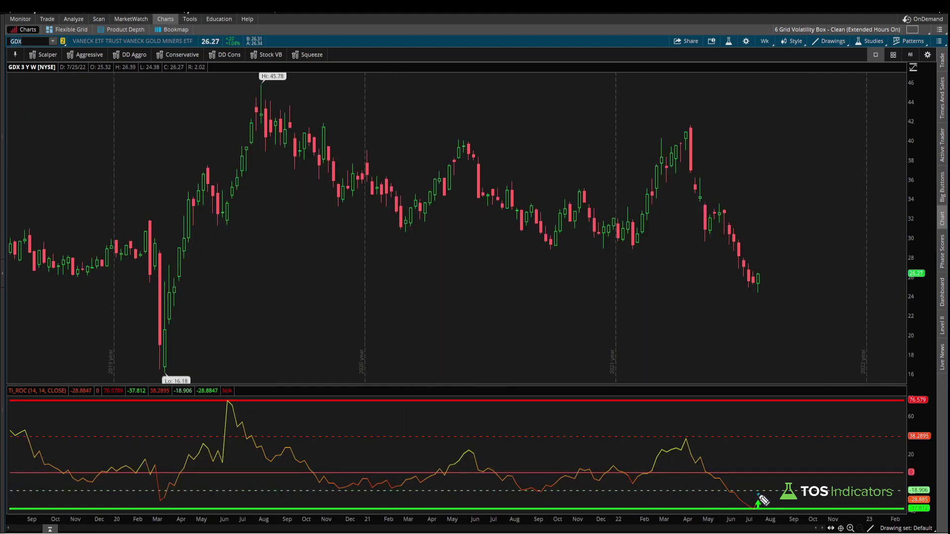
{"action": "mouse_move", "coordinate": [762, 494]}
{"action": "left_mouse_down"}
{"action": "mouse_move", "coordinate": [754, 511]}
{"action": "mouse_move", "coordinate": [762, 508]}
{"action": "left_mouse_up"}
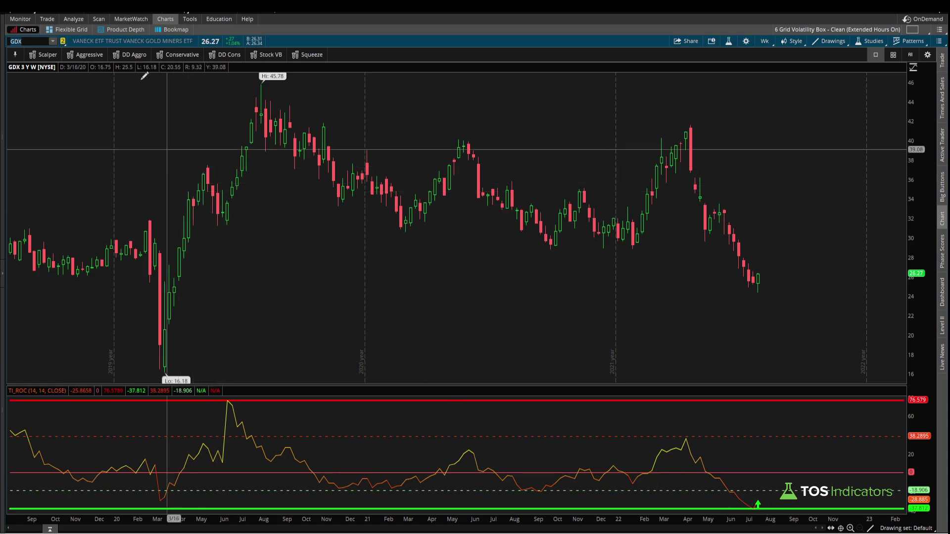
{"action": "left_click", "coordinate": [99, 19]}
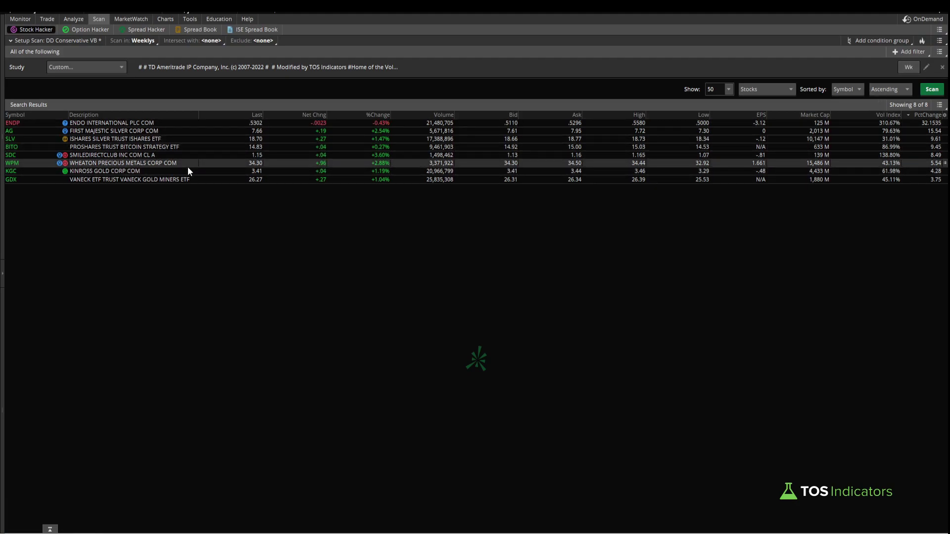
{"action": "left_click", "coordinate": [166, 19]}
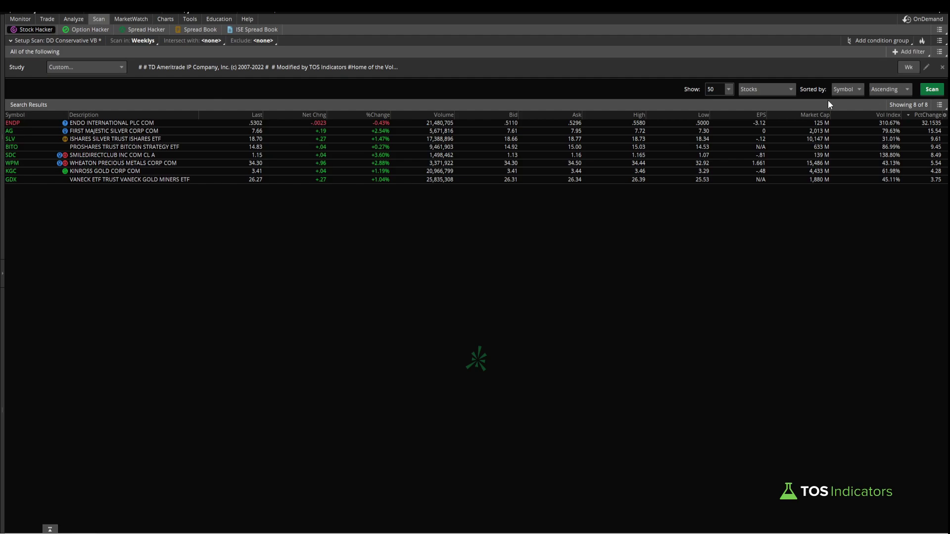
Step: In the filter script, make line 41 bullSignal a def and line 42 bearSignal the plot
{"action": "left_click", "coordinate": [927, 68]}
{"action": "scroll", "coordinate": [668, 148], "scroll_direction": "down", "scroll_amount": 10}
{"action": "double_click", "coordinate": [484, 198]}
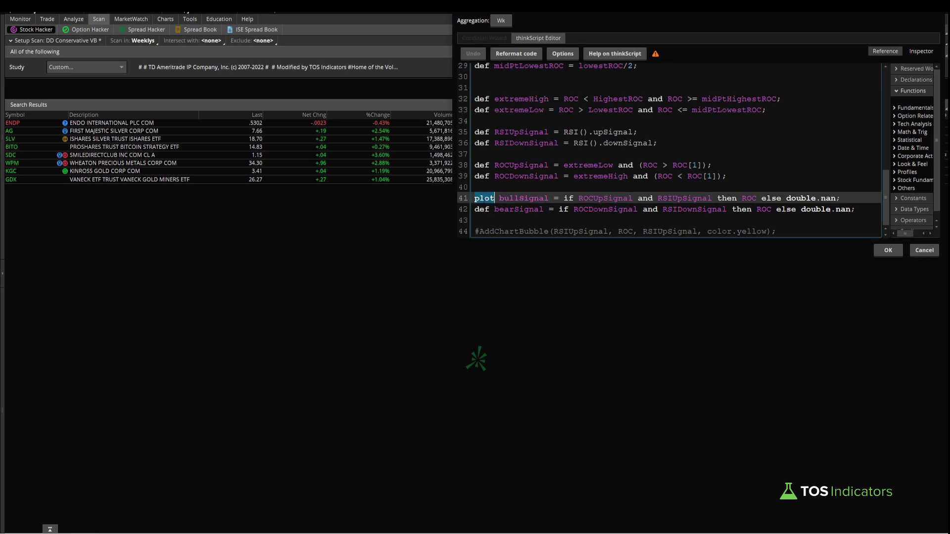
{"action": "type", "text": "def"}
{"action": "double_click", "coordinate": [482, 209]}
{"action": "type", "text": "plo"}
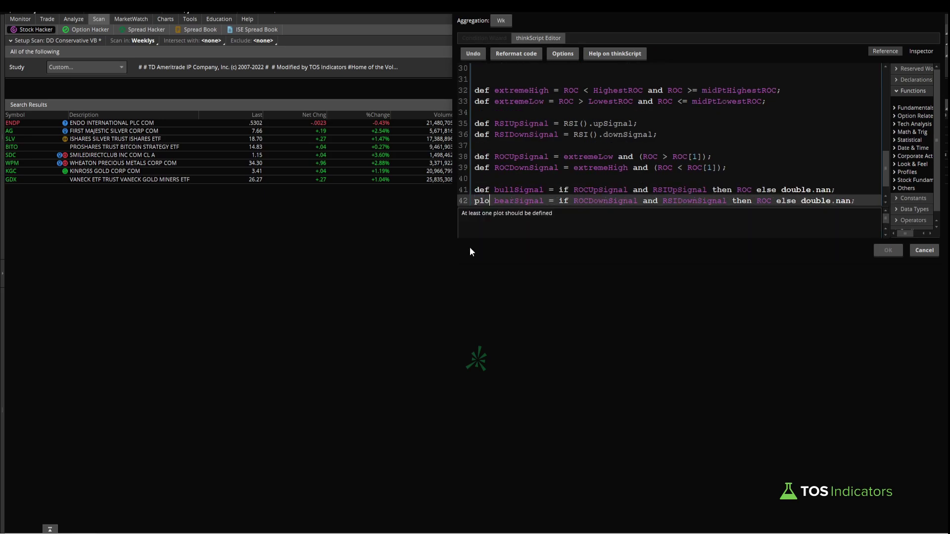
{"action": "type", "text": "t"}
Step: Set 30-minute aggregation without extended hours, rescan, and sort the ten results by symbol
{"action": "left_click_drag", "start_coordinate": [623, 41], "coordinate": [306, 123]}
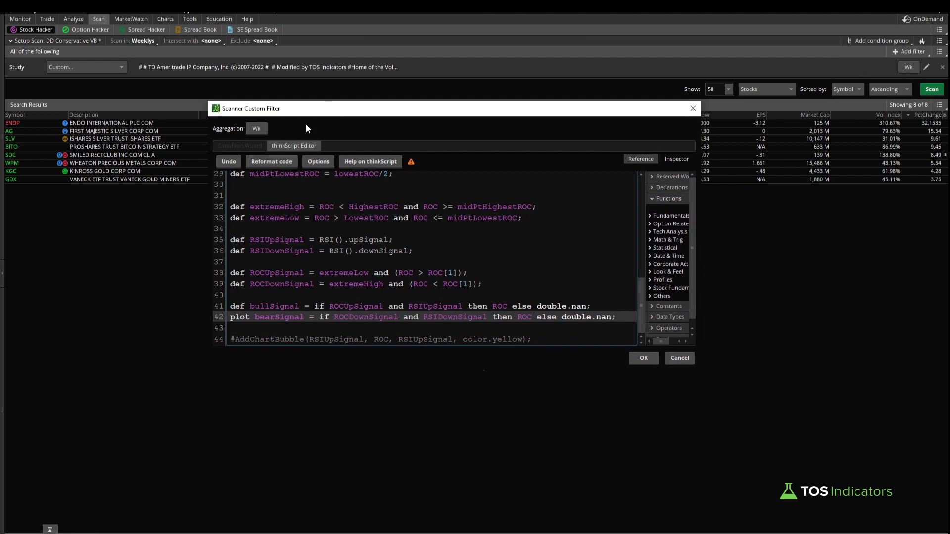
{"action": "left_click", "coordinate": [255, 129]}
{"action": "left_click", "coordinate": [274, 242]}
{"action": "left_click", "coordinate": [299, 128]}
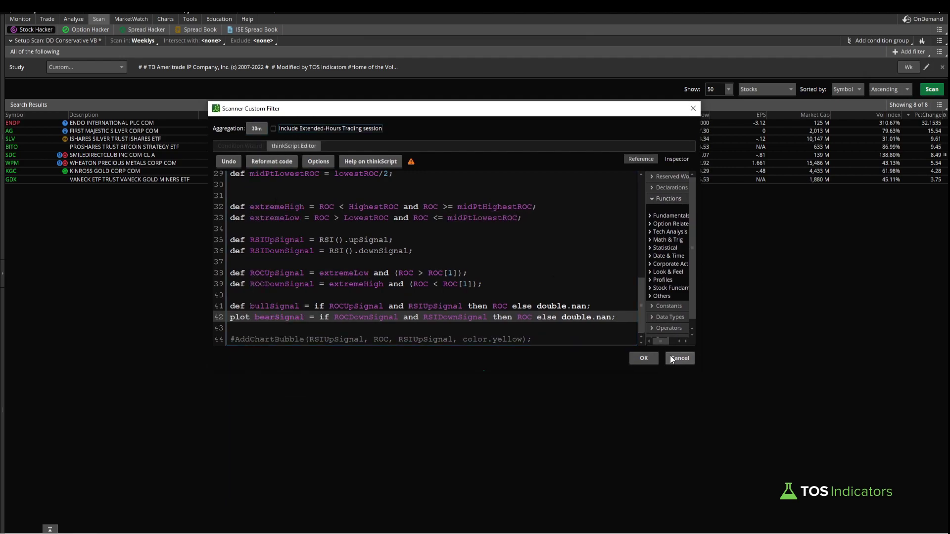
{"action": "left_click", "coordinate": [642, 358]}
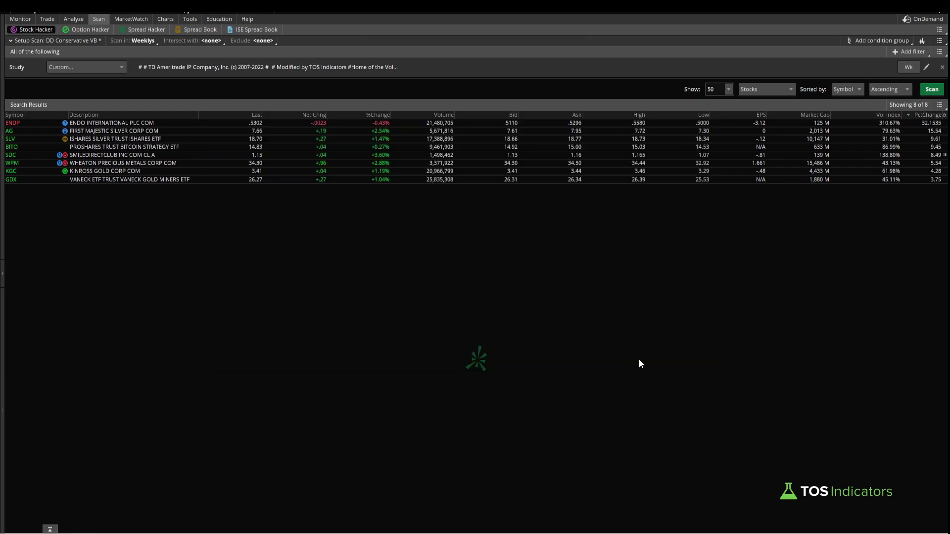
{"action": "left_click", "coordinate": [931, 90]}
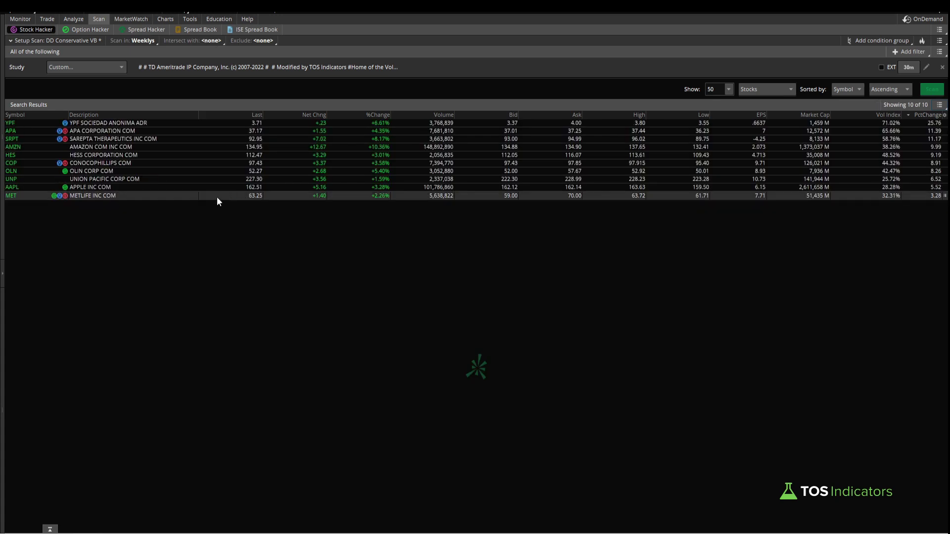
{"action": "left_click", "coordinate": [37, 114]}
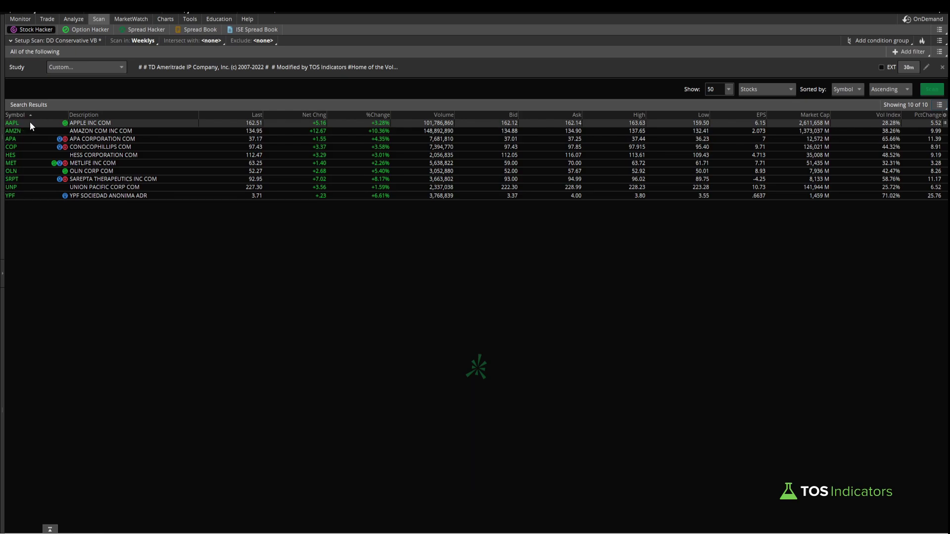
Step: Load AAPL on the chart with the 90 D : 30m timeframe
{"action": "left_click", "coordinate": [162, 19]}
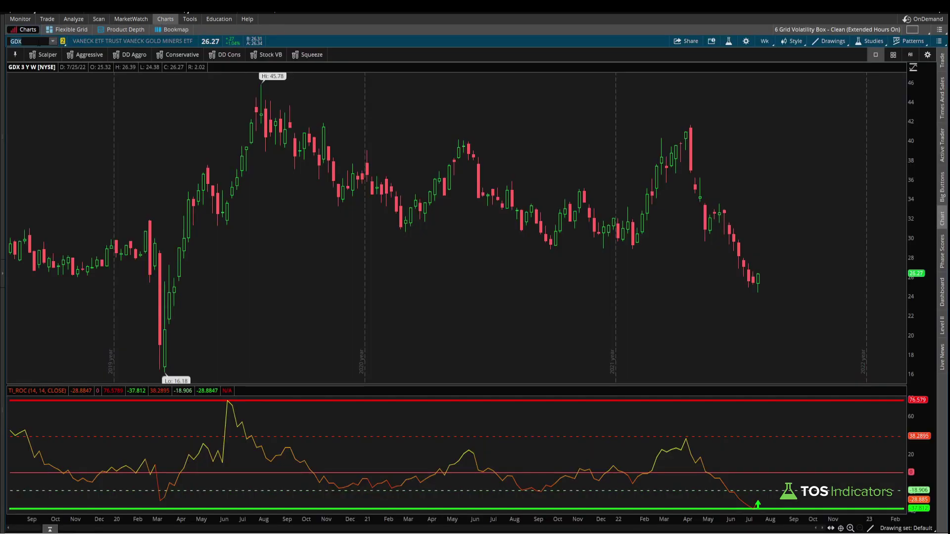
{"action": "type", "text": "AAPL"}
{"action": "key", "text": "Return"}
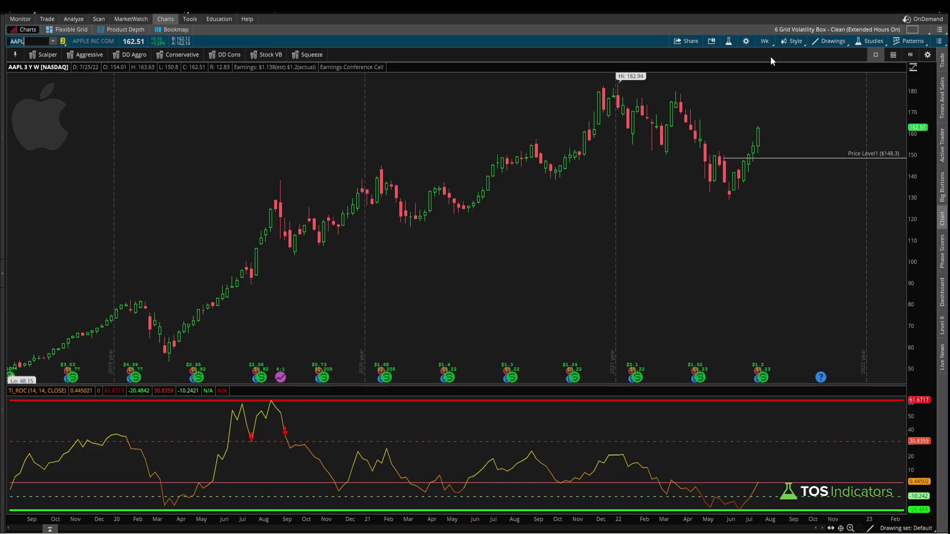
{"action": "left_click", "coordinate": [765, 41]}
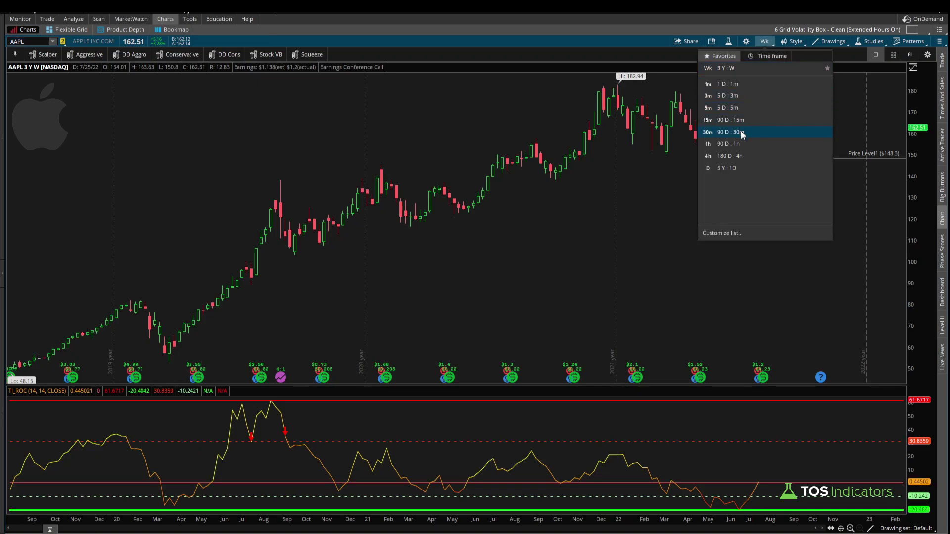
{"action": "left_click", "coordinate": [741, 132]}
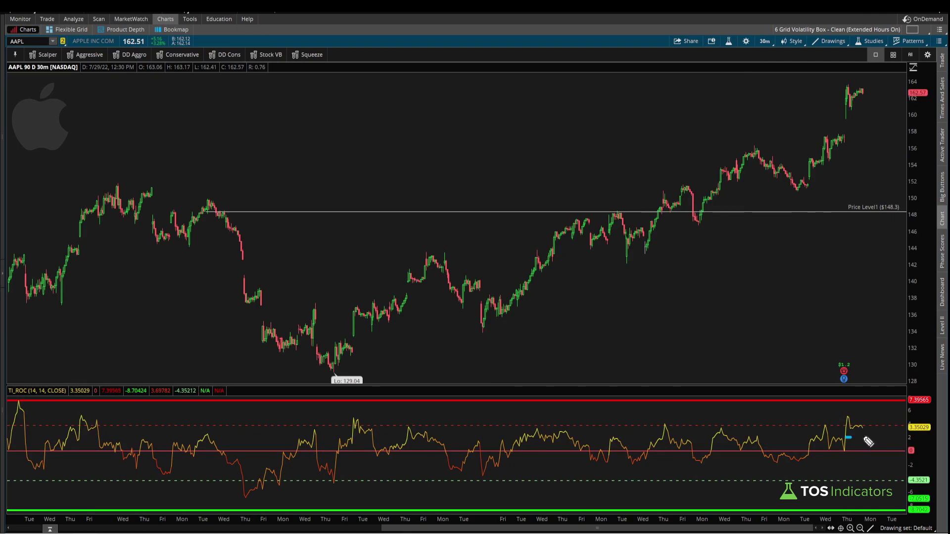
Step: Mark AAPL's latest ROC reading, compare it with the scan results, and return to the timeframe list
{"action": "left_click_drag", "start_coordinate": [868, 442], "coordinate": [868, 438]}
{"action": "left_click", "coordinate": [99, 19]}
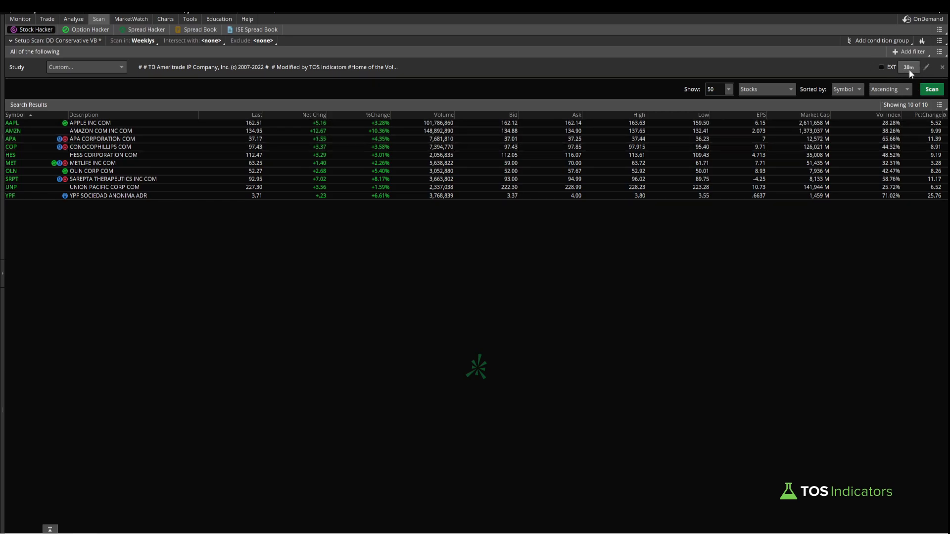
{"action": "left_click", "coordinate": [165, 19]}
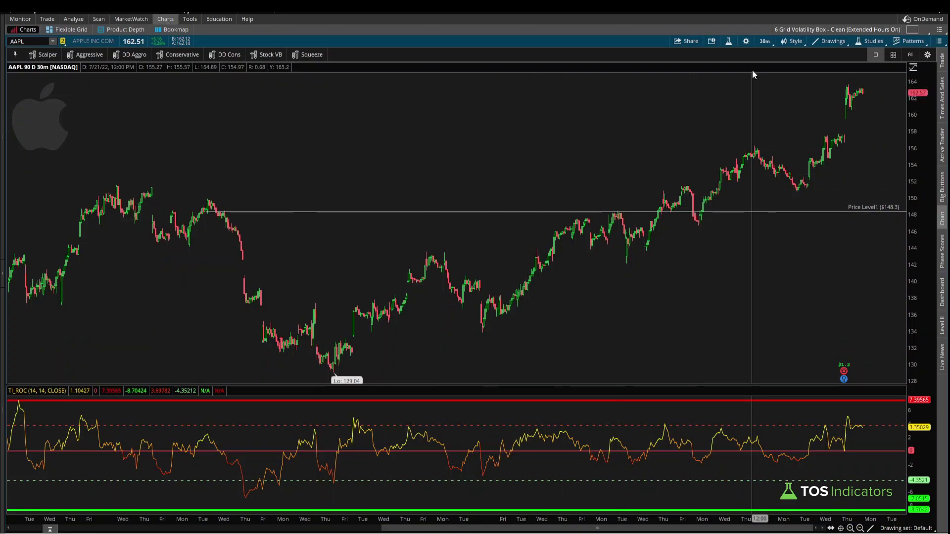
{"action": "left_click", "coordinate": [765, 42]}
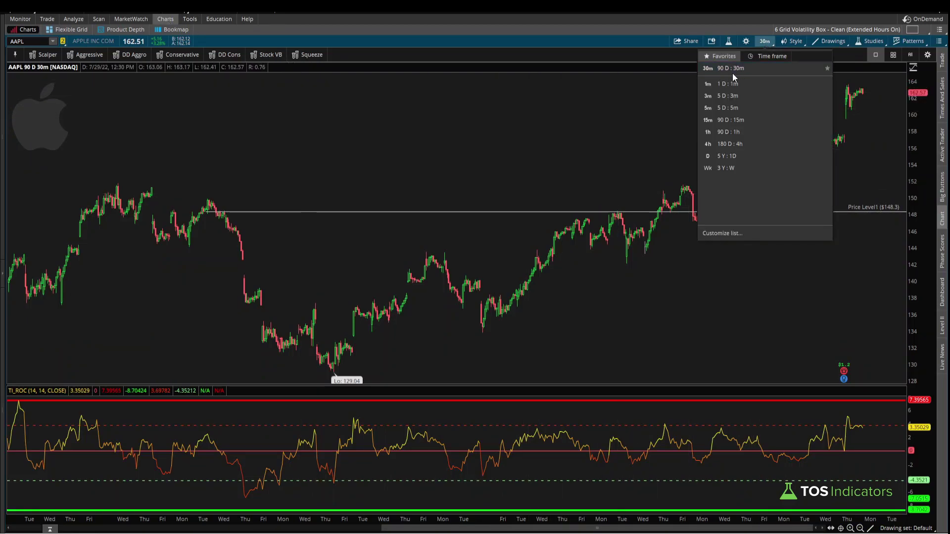
Step: Narrow the AAPL chart's time interval to 15 days, then go back to the scan results
{"action": "left_click", "coordinate": [771, 58]}
{"action": "left_click", "coordinate": [786, 112]}
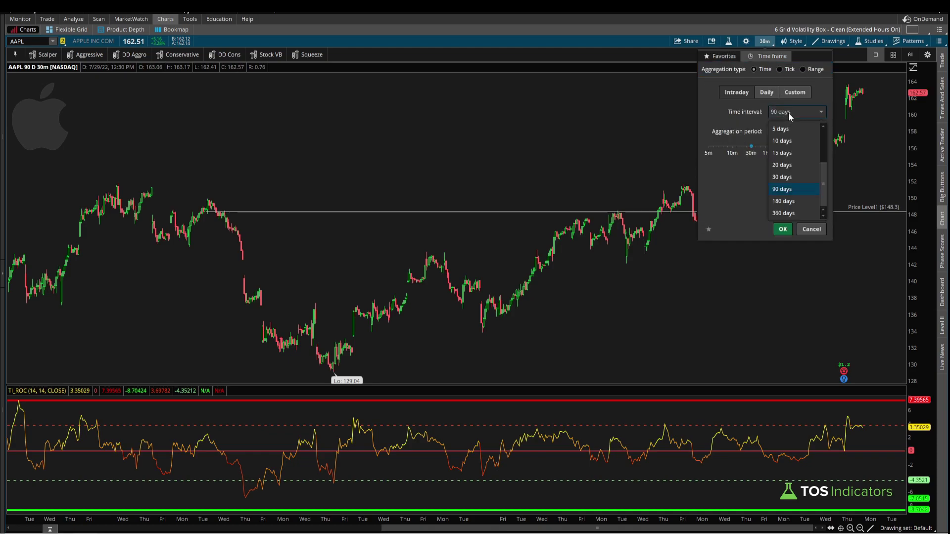
{"action": "left_click", "coordinate": [794, 154]}
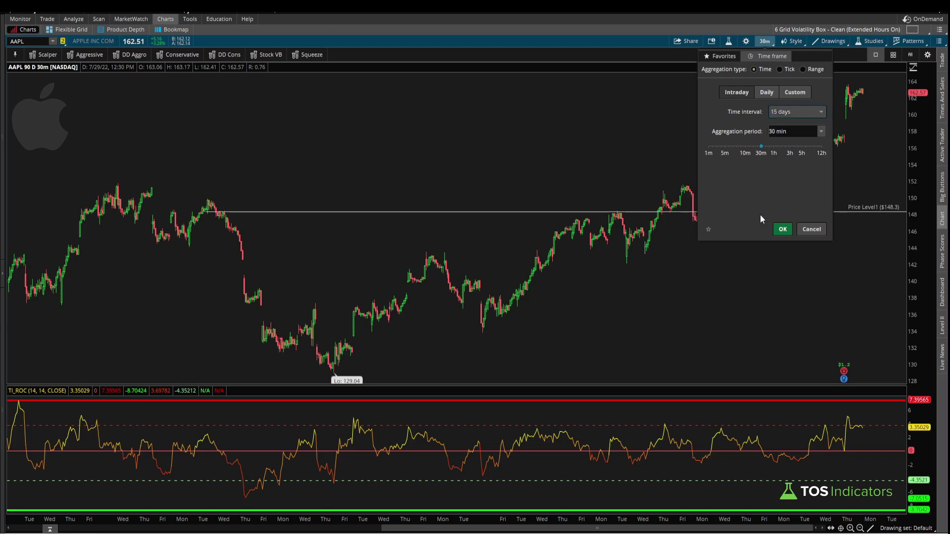
{"action": "left_click", "coordinate": [781, 230]}
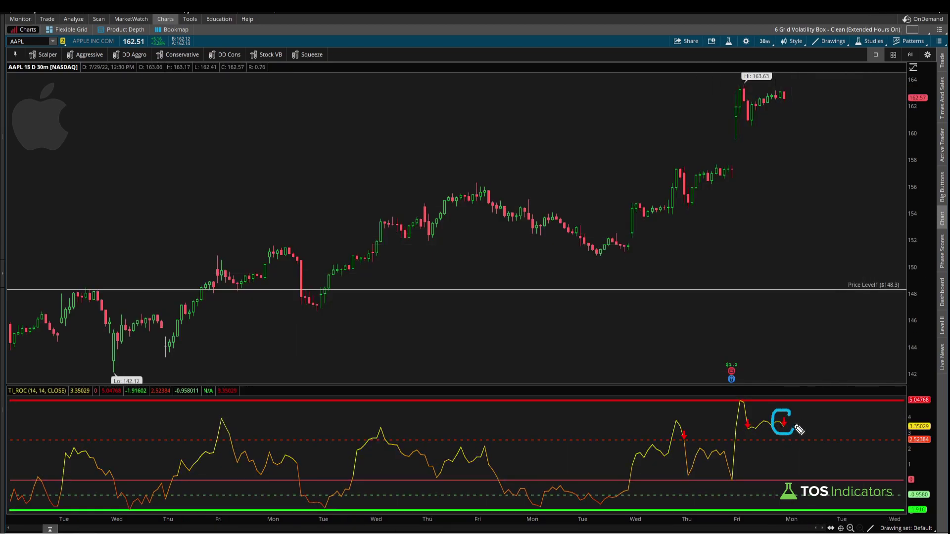
{"action": "left_click", "coordinate": [99, 19]}
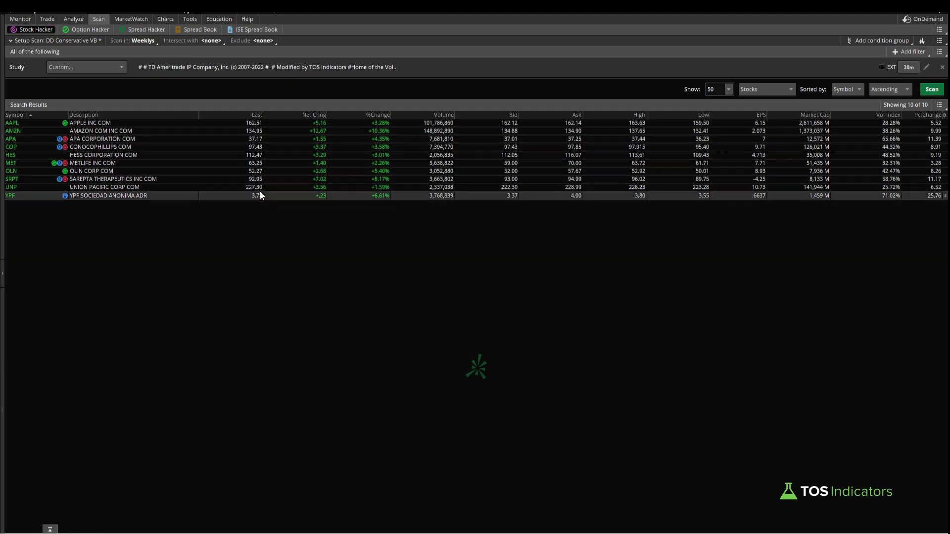
Step: Leave the 30m scan aggregation unchanged and open the study's code at the extremeHigh, extremeLow and signal lines
{"action": "left_click", "coordinate": [160, 21]}
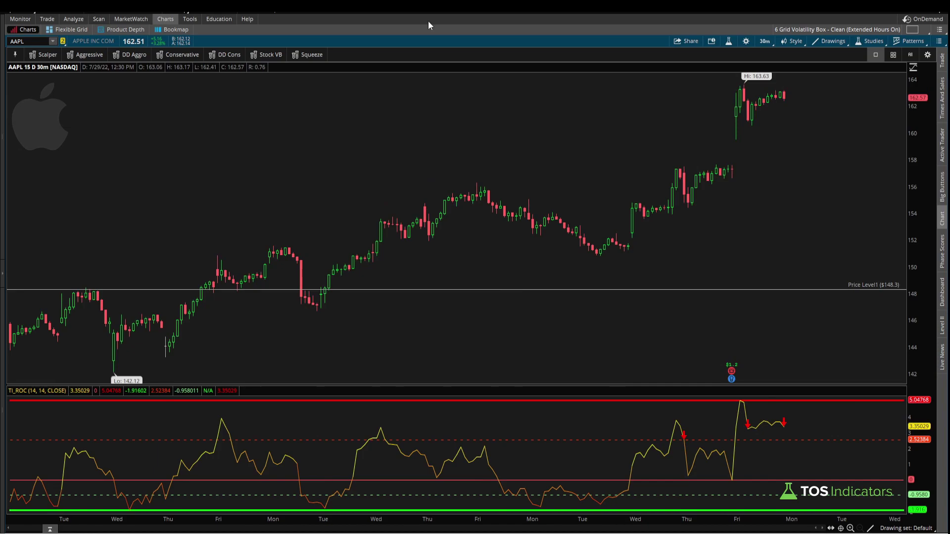
{"action": "left_click", "coordinate": [99, 19]}
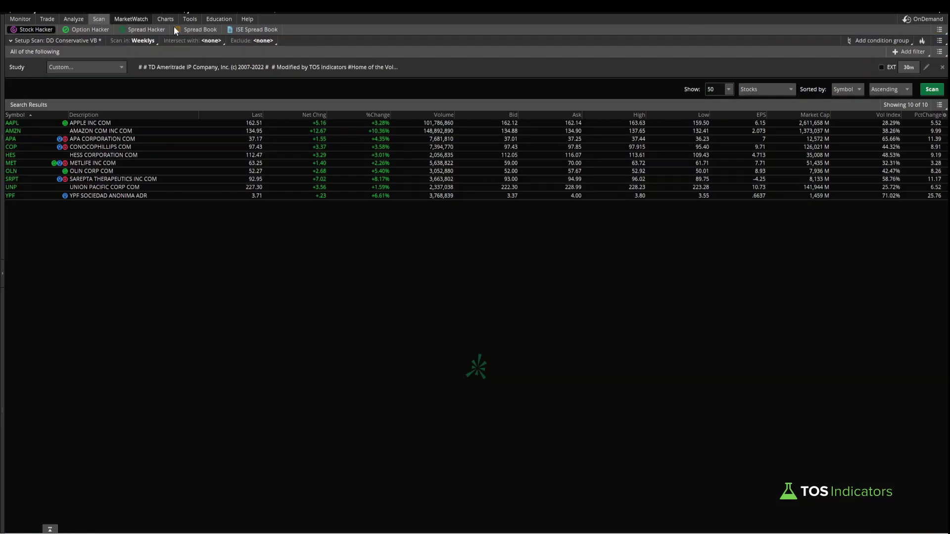
{"action": "left_click", "coordinate": [912, 69]}
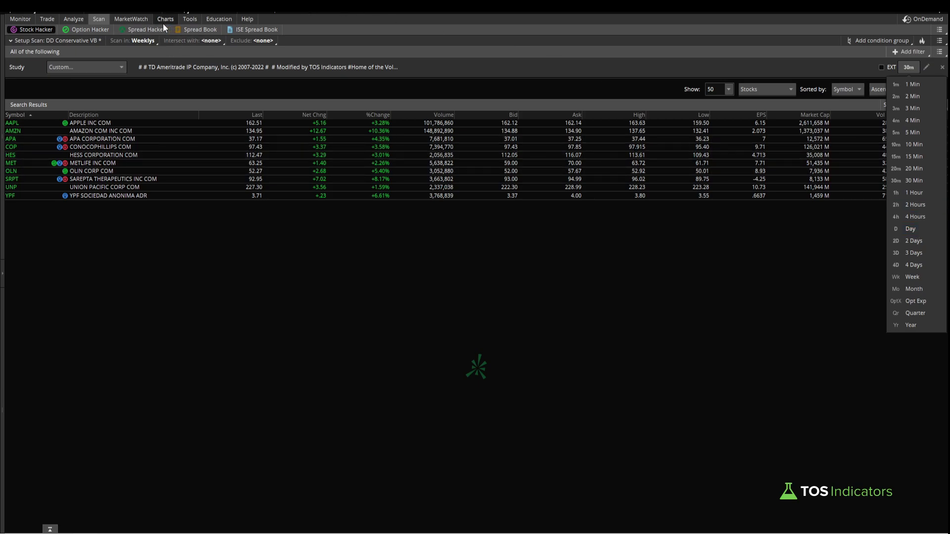
{"action": "left_click", "coordinate": [830, 299]}
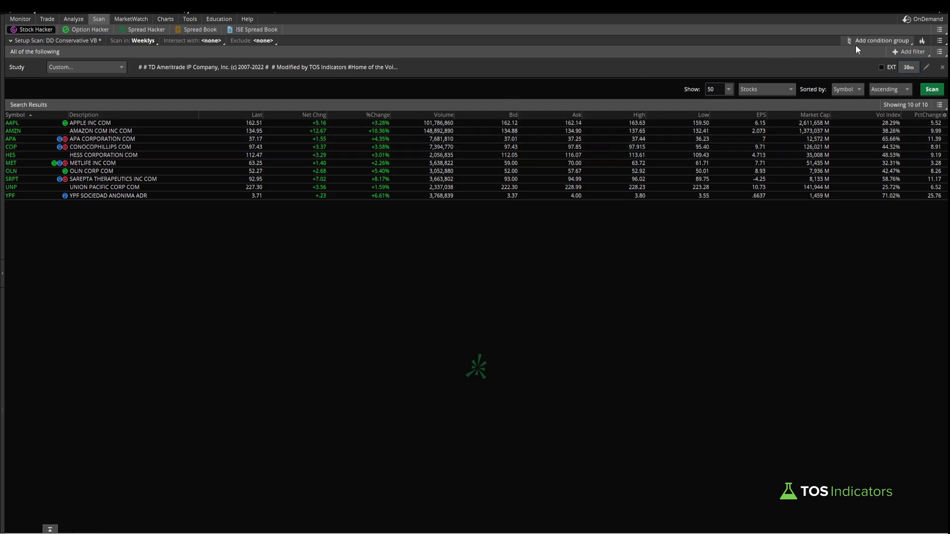
{"action": "left_click", "coordinate": [927, 67]}
{"action": "scroll", "coordinate": [533, 208], "scroll_direction": "down", "scroll_amount": 9}
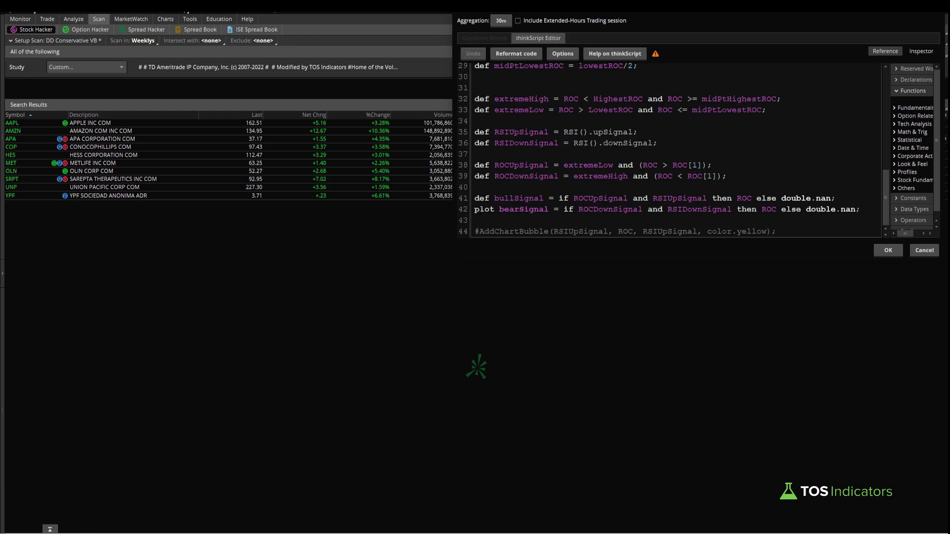
Step: Make bearSignal a def and extremeLow the plot on line 33, then save the study
{"action": "double_click", "coordinate": [484, 209]}
{"action": "type", "text": "def"}
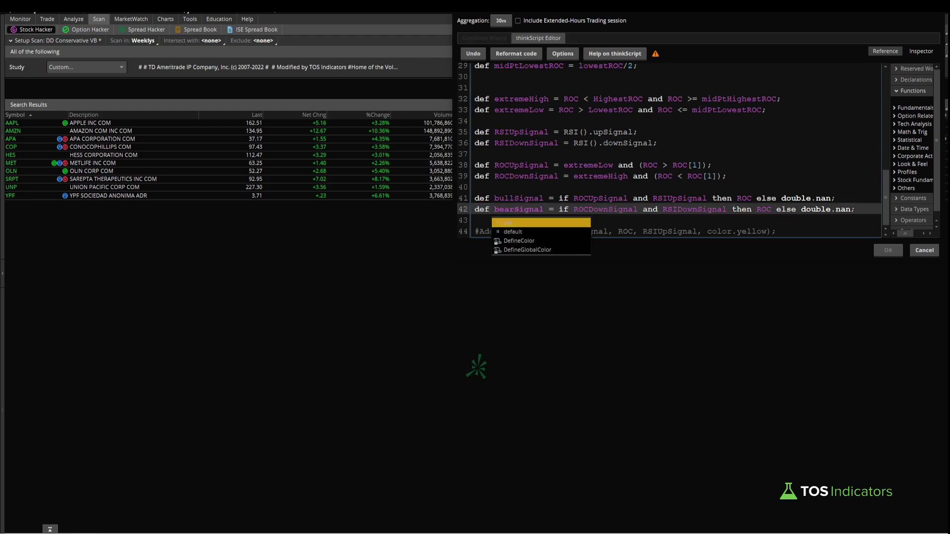
{"action": "left_click", "coordinate": [513, 92]}
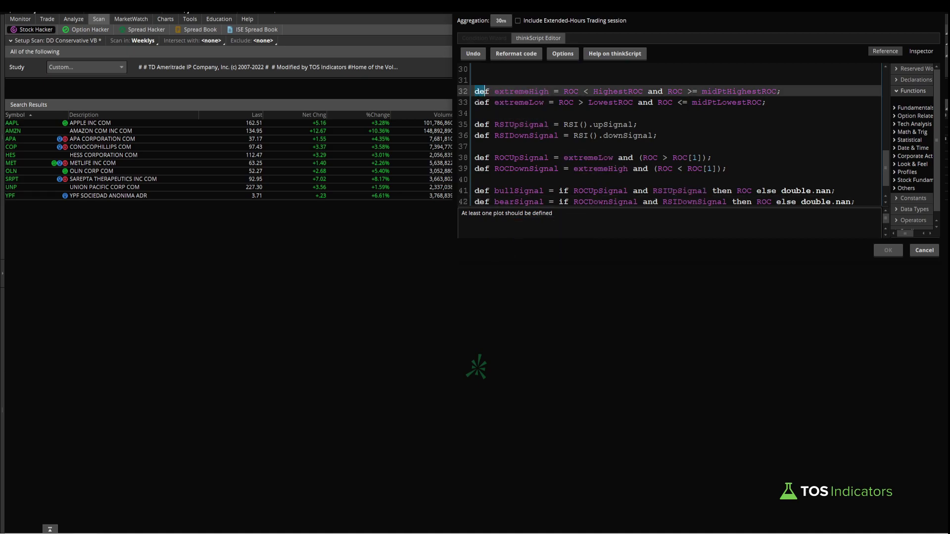
{"action": "left_click", "coordinate": [484, 102]}
{"action": "double_click", "coordinate": [479, 102]}
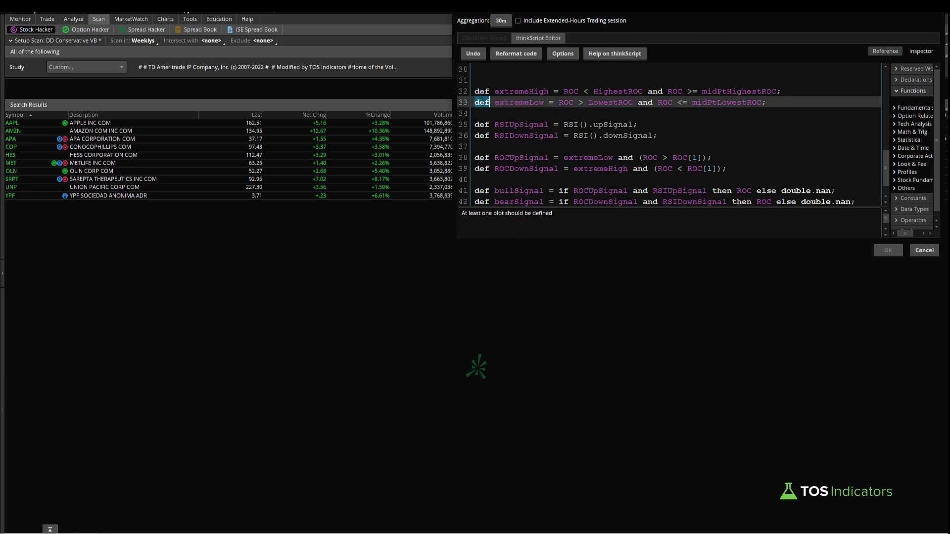
{"action": "type", "text": "plot"}
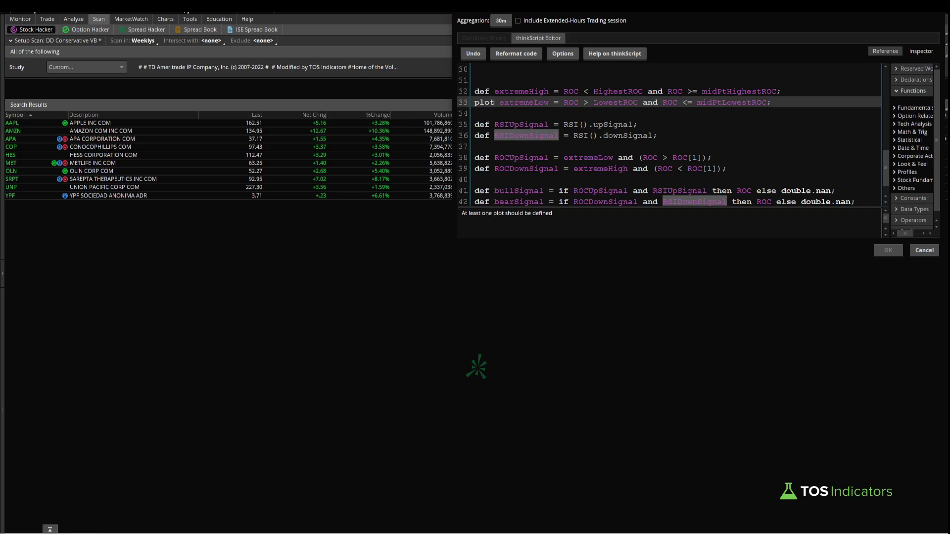
{"action": "left_click", "coordinate": [584, 98]}
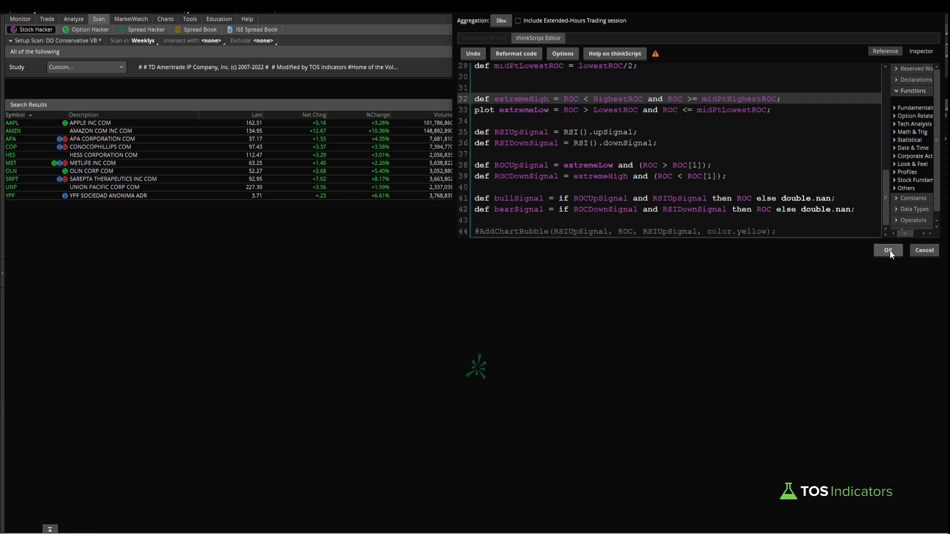
{"action": "left_click_drag", "start_coordinate": [499, 110], "coordinate": [628, 110]}
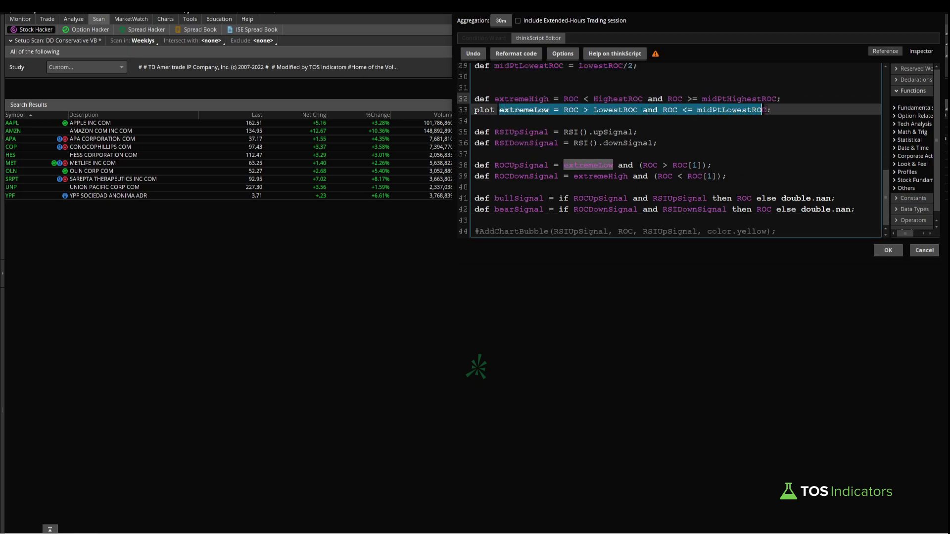
{"action": "left_click_drag", "start_coordinate": [765, 110], "coordinate": [771, 109]}
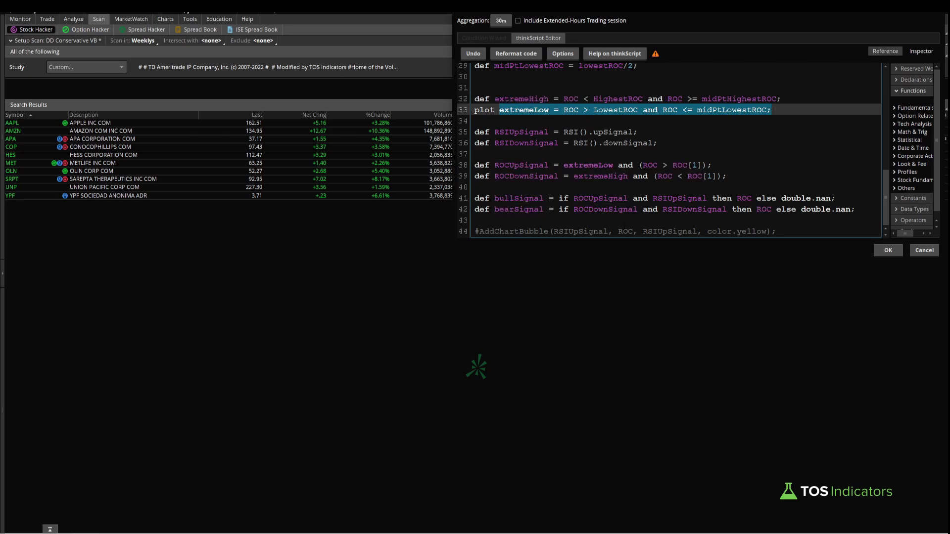
{"action": "left_click", "coordinate": [889, 250]}
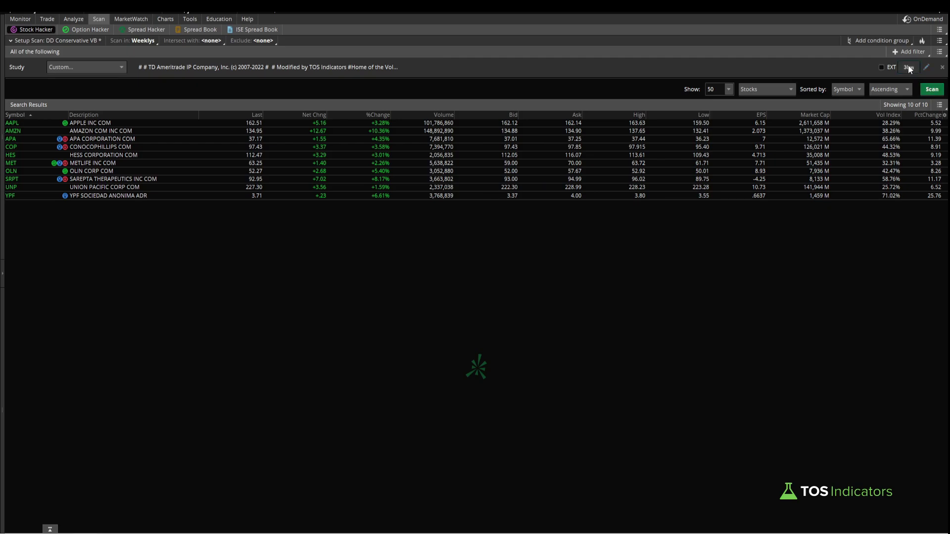
Step: Switch the scan study's aggregation from 30m to Wk
{"action": "left_click", "coordinate": [909, 68]}
{"action": "left_click", "coordinate": [908, 281]}
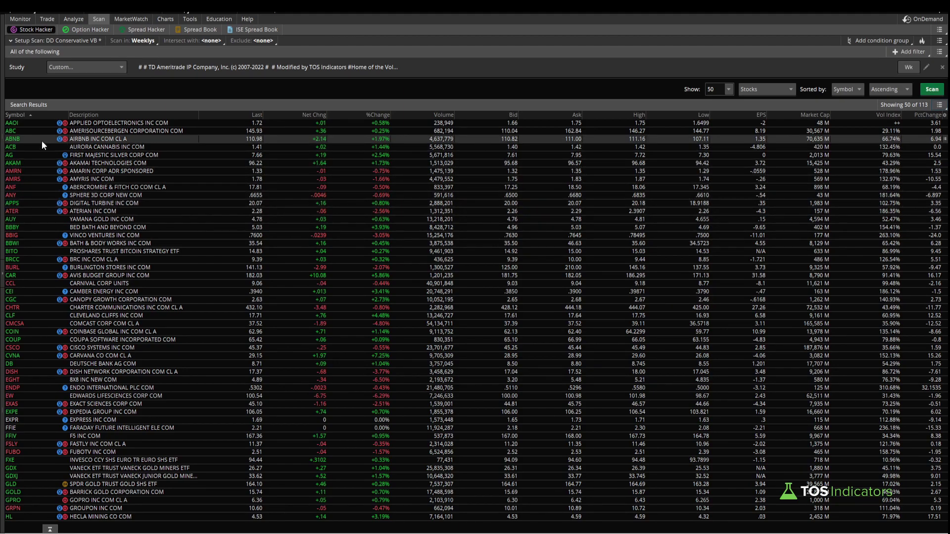
Step: Chart ABNB on weekly bars to check its TI_ROC reading near the -45.3355 extreme low
{"action": "left_click", "coordinate": [165, 19]}
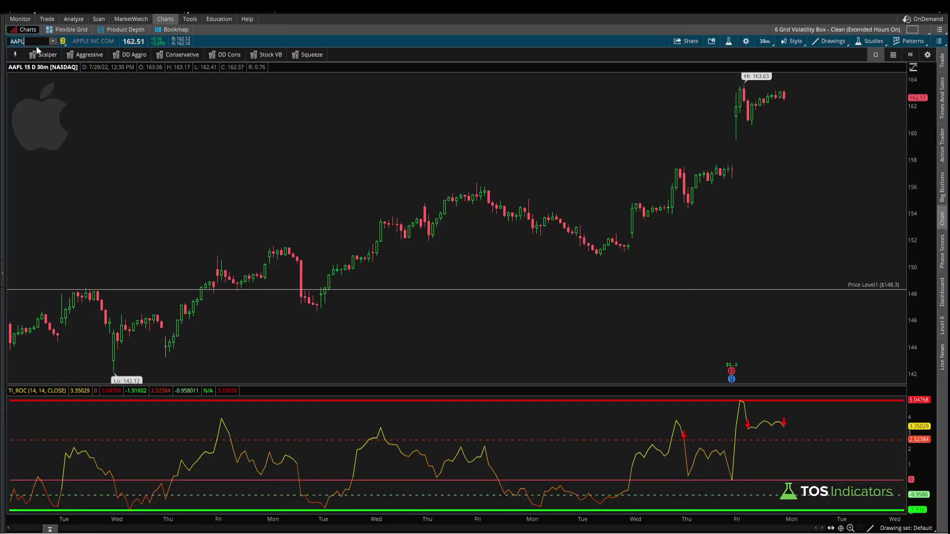
{"action": "left_click", "coordinate": [37, 46]}
{"action": "type", "text": "ABNB"}
{"action": "key", "text": "Return"}
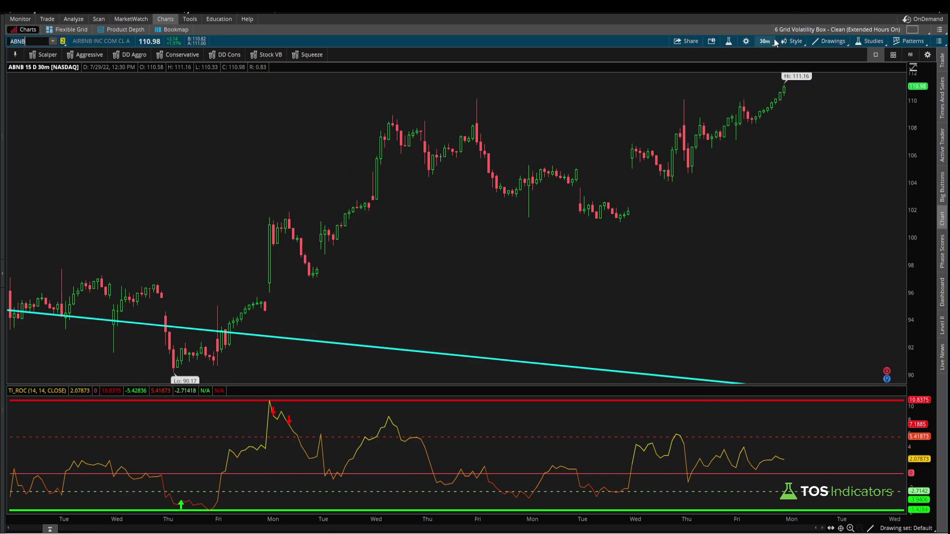
{"action": "left_click", "coordinate": [764, 41]}
{"action": "left_click", "coordinate": [726, 181]}
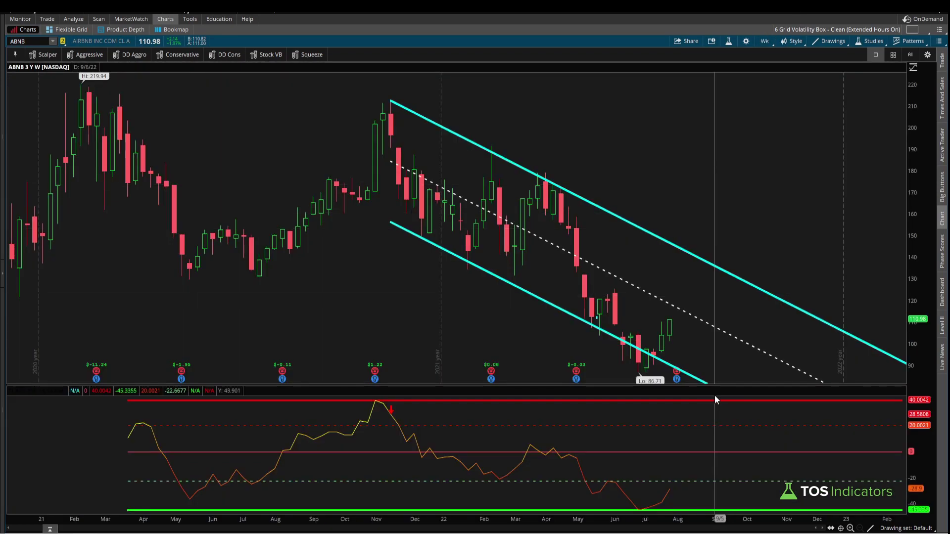
{"action": "mouse_move", "coordinate": [672, 481]}
{"action": "left_mouse_down"}
{"action": "mouse_move", "coordinate": [682, 481]}
{"action": "mouse_move", "coordinate": [684, 510]}
{"action": "mouse_move", "coordinate": [675, 507]}
{"action": "mouse_move", "coordinate": [695, 501]}
{"action": "left_mouse_up"}
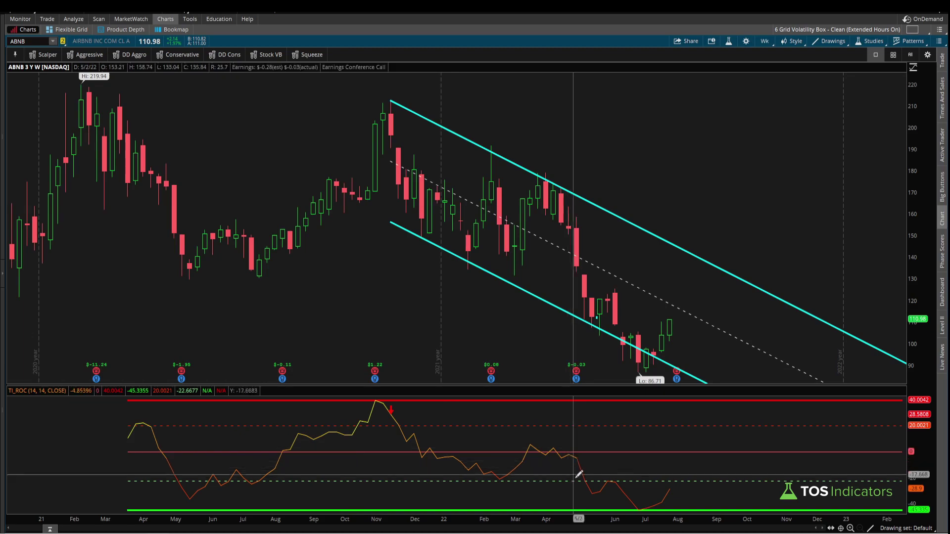
Step: Reopen the scan study's code at line 29 and highlight midPtLowestROC to review its definition
{"action": "left_click", "coordinate": [98, 19]}
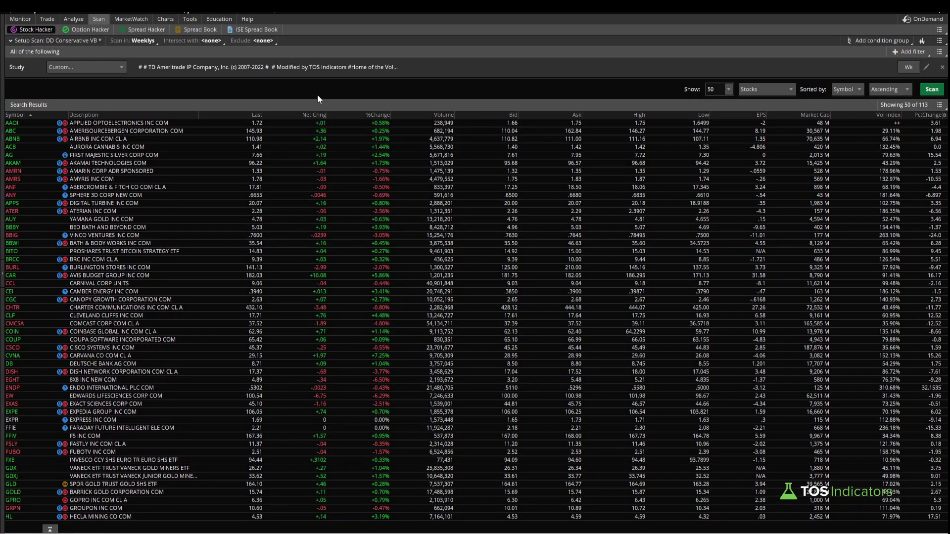
{"action": "left_click", "coordinate": [926, 67]}
{"action": "scroll", "coordinate": [679, 198], "scroll_direction": "down", "scroll_amount": 9}
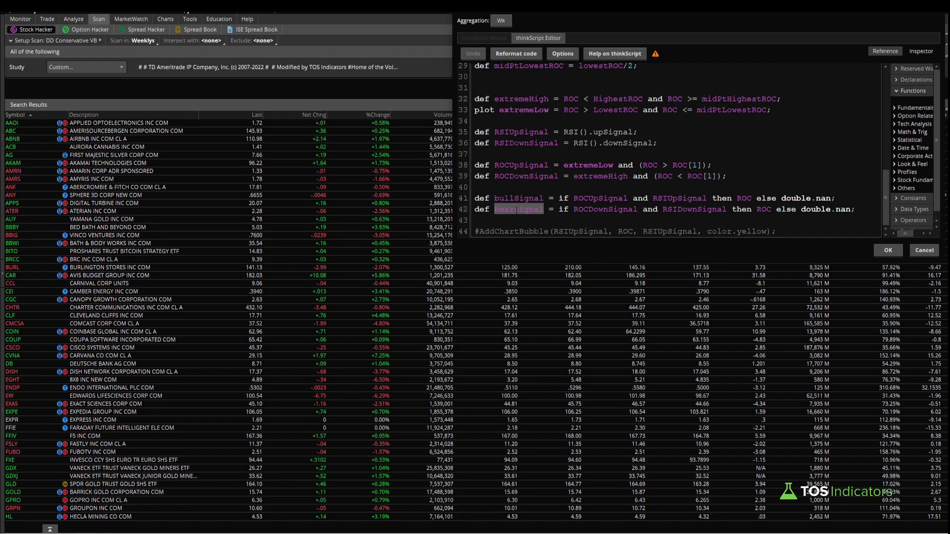
{"action": "double_click", "coordinate": [533, 66]}
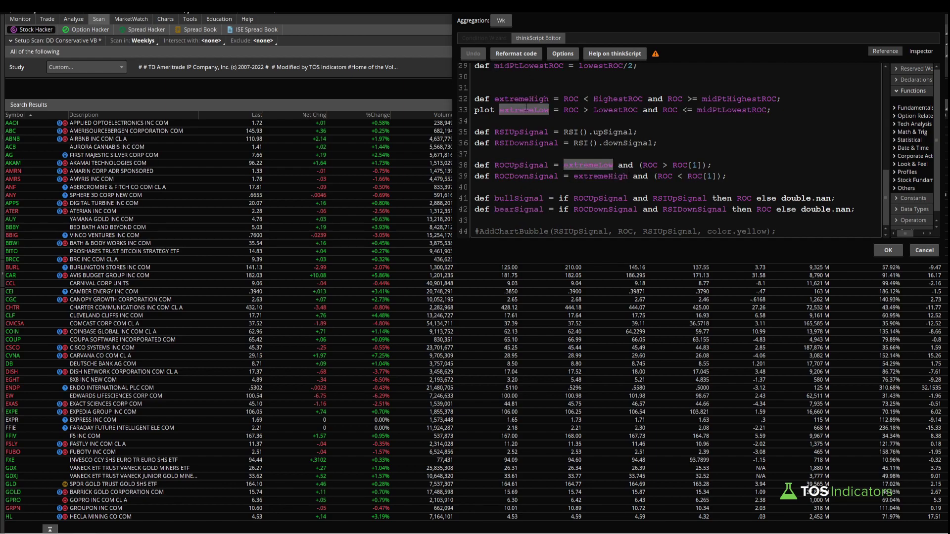